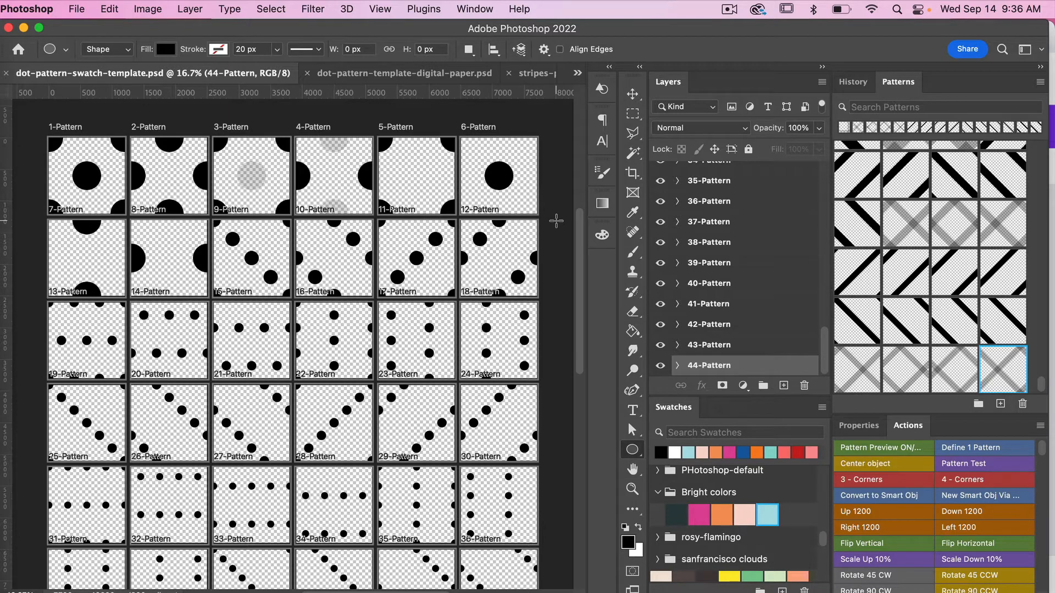
# Open the Object 1 smart object of 1-Pattern for editing and hide its Ellipse 1 layer
pyautogui.scroll(15, 777, 223)
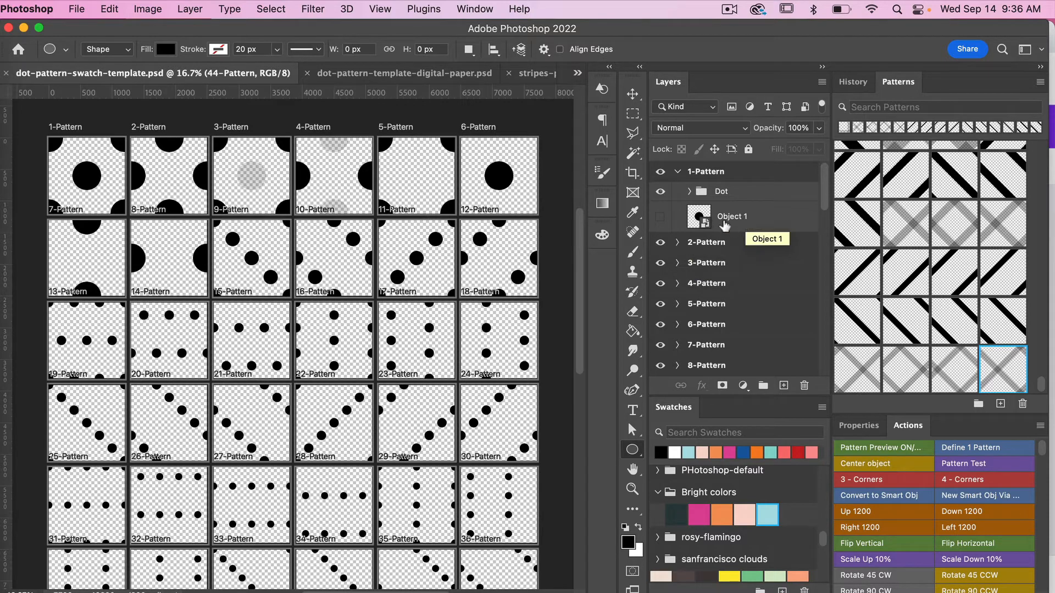
pyautogui.click(748, 220)
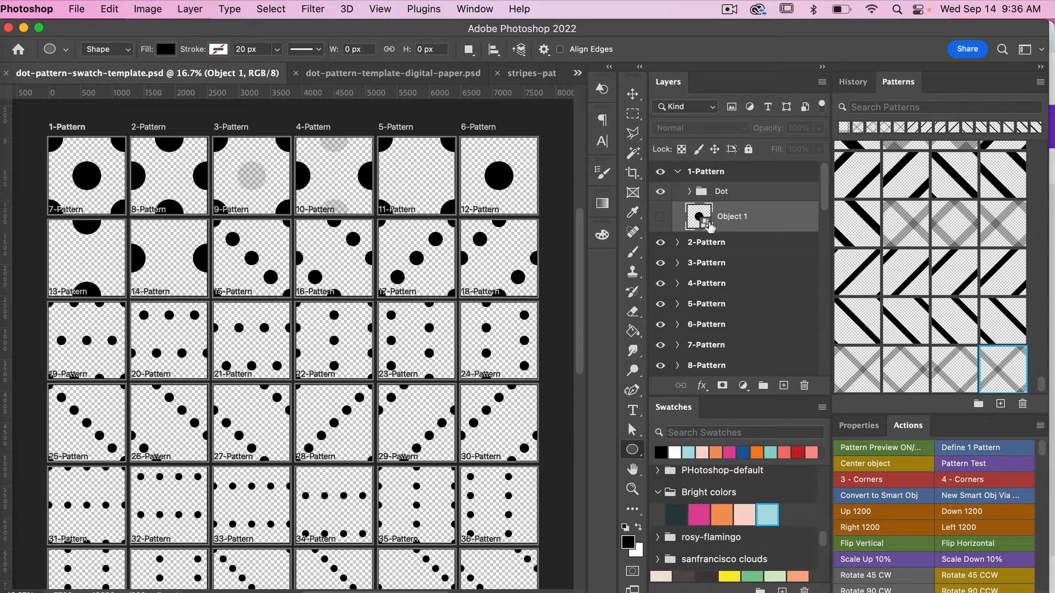
pyautogui.doubleClick(706, 222)
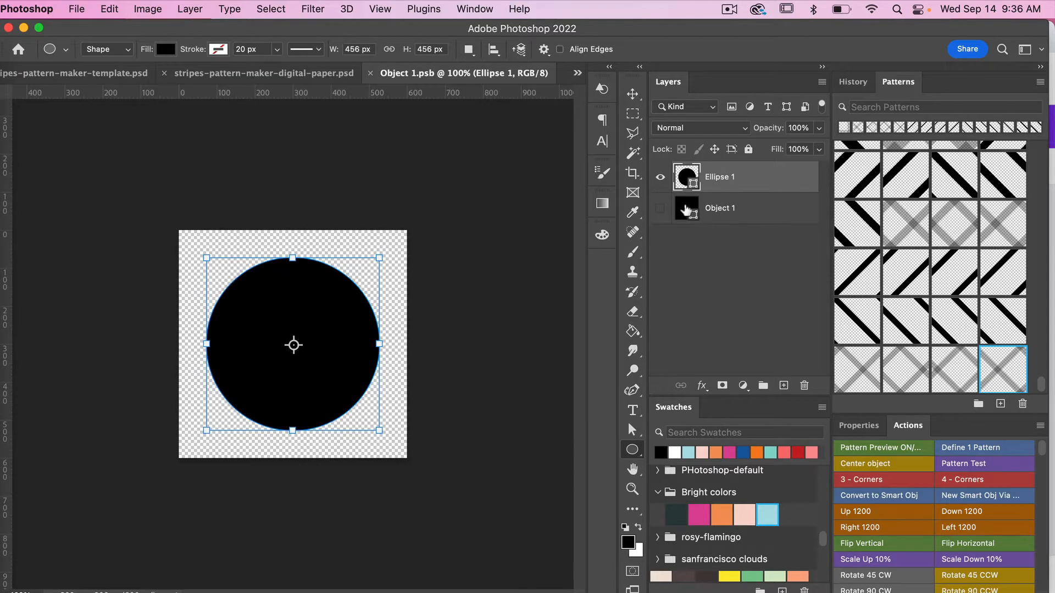
pyautogui.click(661, 177)
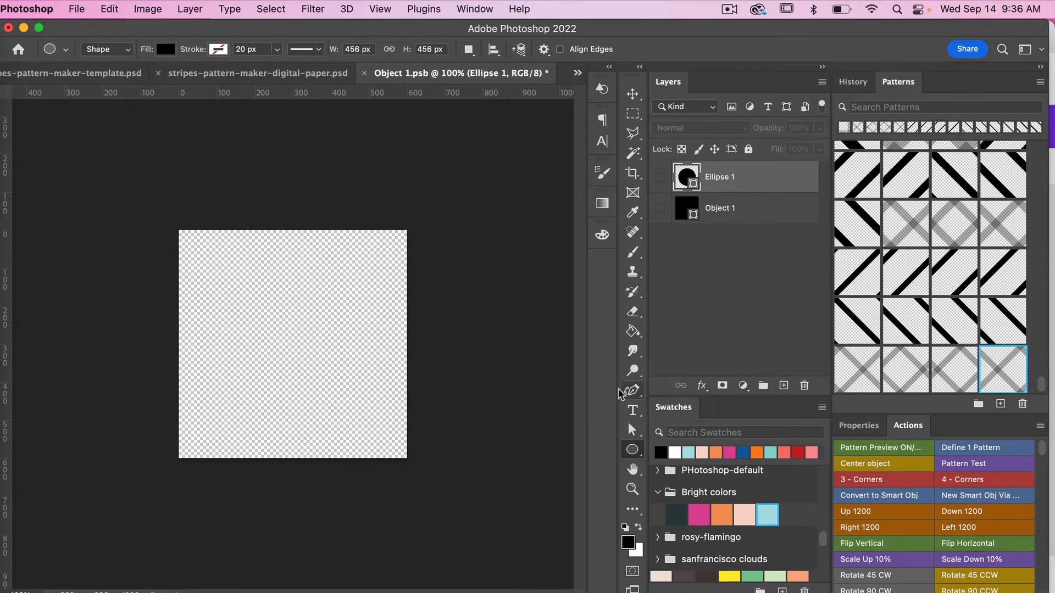
# Draw a heart custom shape about 346 px wide and 299 px high on the smart object's canvas
pyautogui.click(632, 451)
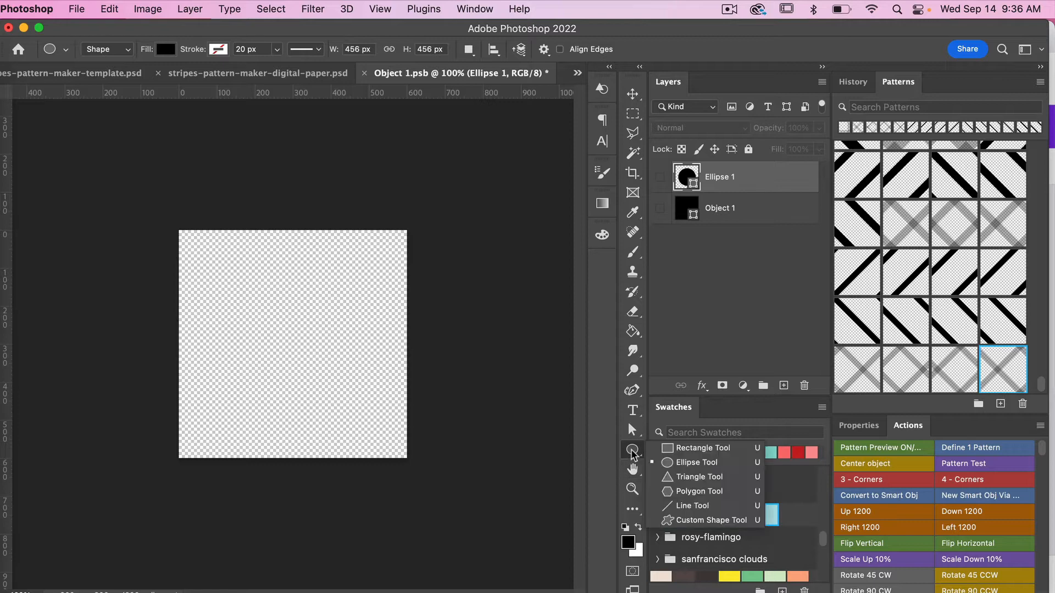
pyautogui.click(706, 519)
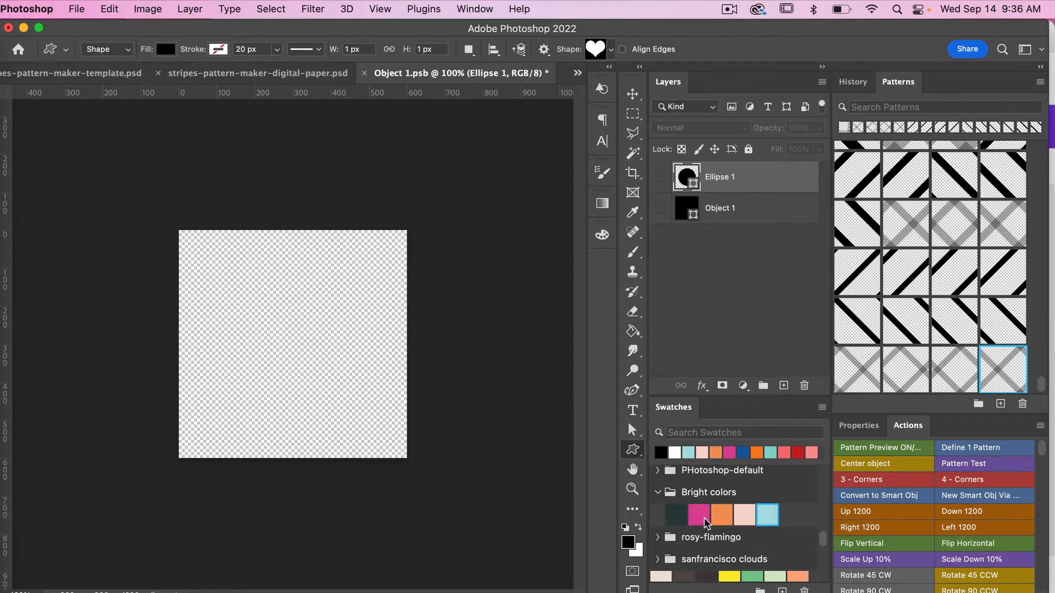
pyautogui.click(610, 50)
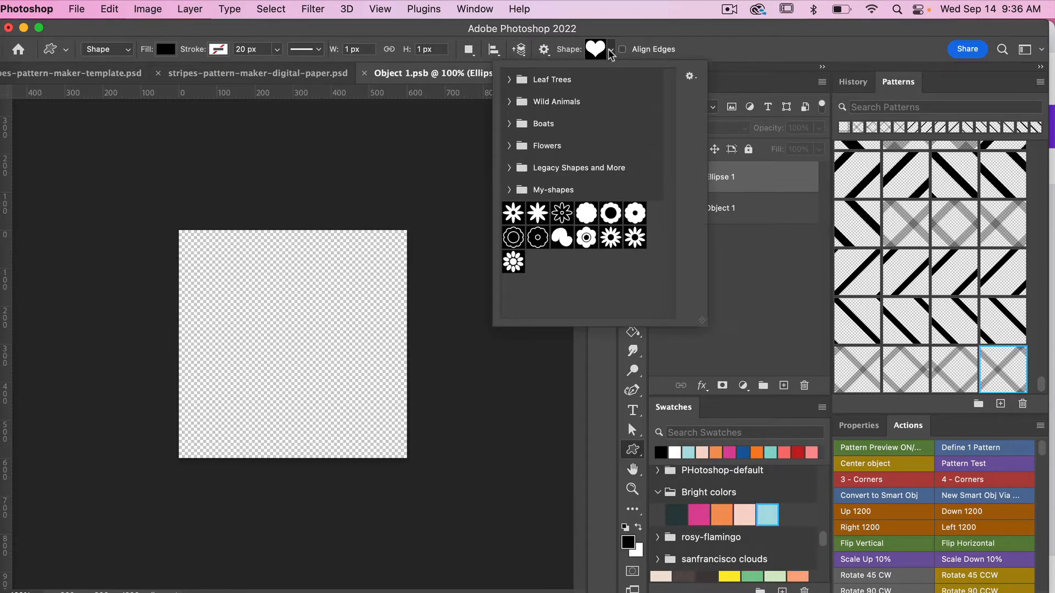
pyautogui.click(598, 50)
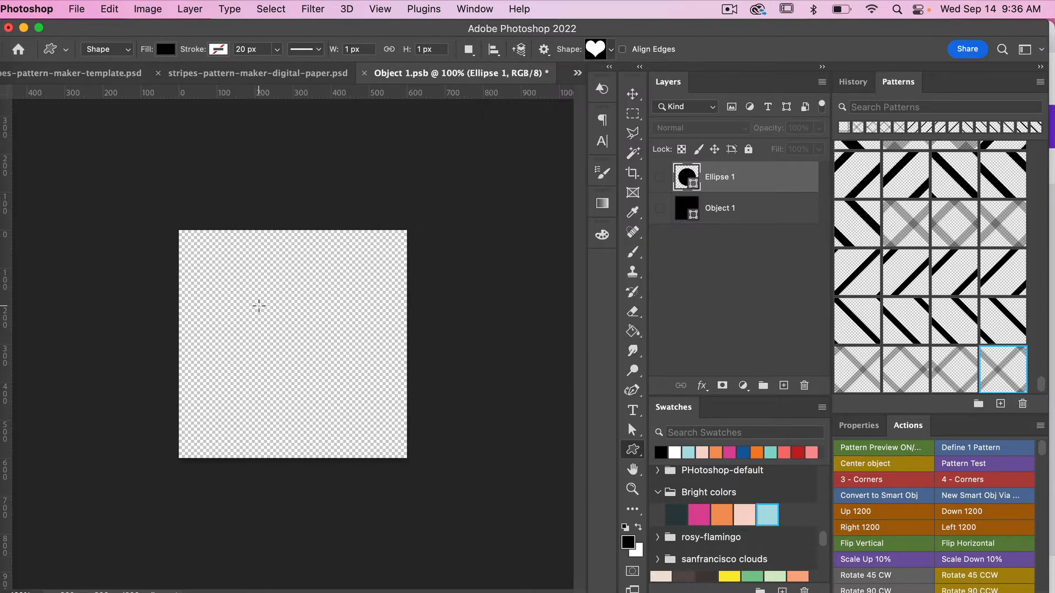
pyautogui.moveTo(250, 304); pyautogui.dragTo(315, 360)
# Enlarge the heart to about 147% width and 135% height and center it on the canvas
pyautogui.press('v')
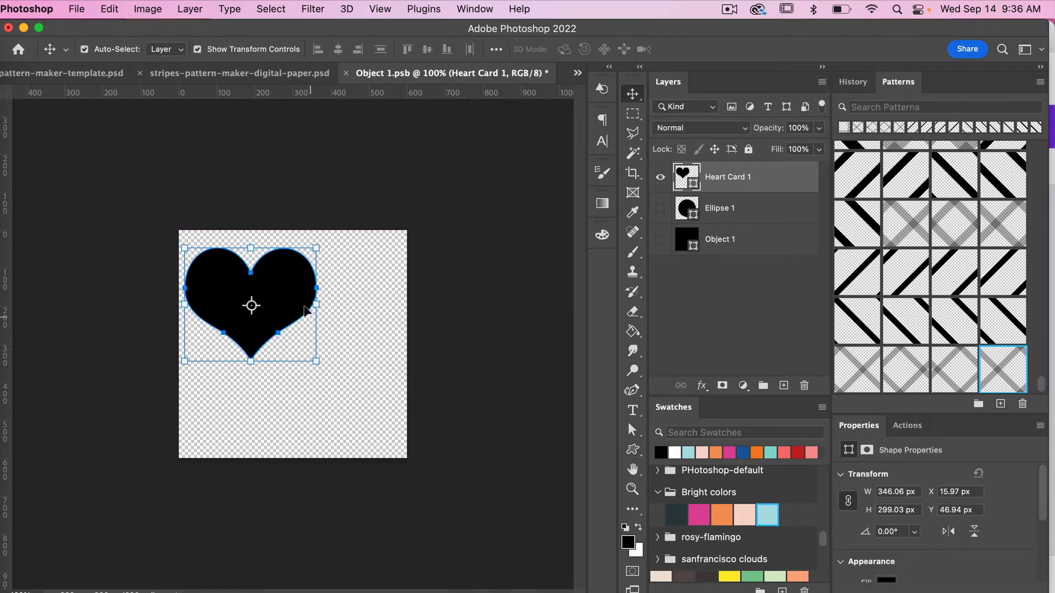
pyautogui.moveTo(292, 298); pyautogui.dragTo(335, 338)
pyautogui.moveTo(361, 288); pyautogui.dragTo(421, 249)
pyautogui.click(768, 50)
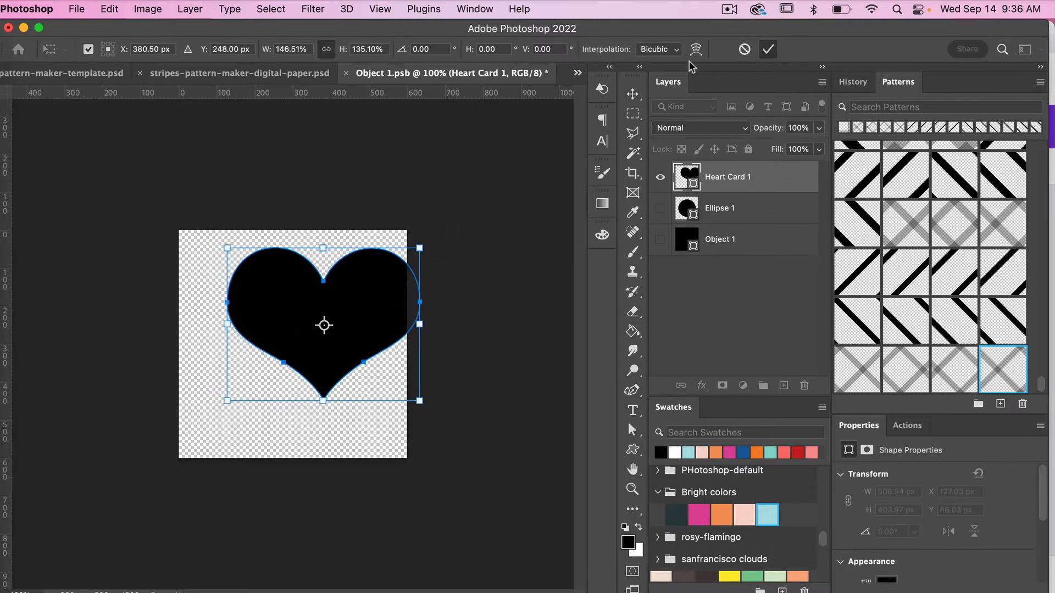
pyautogui.moveTo(346, 309); pyautogui.dragTo(348, 315)
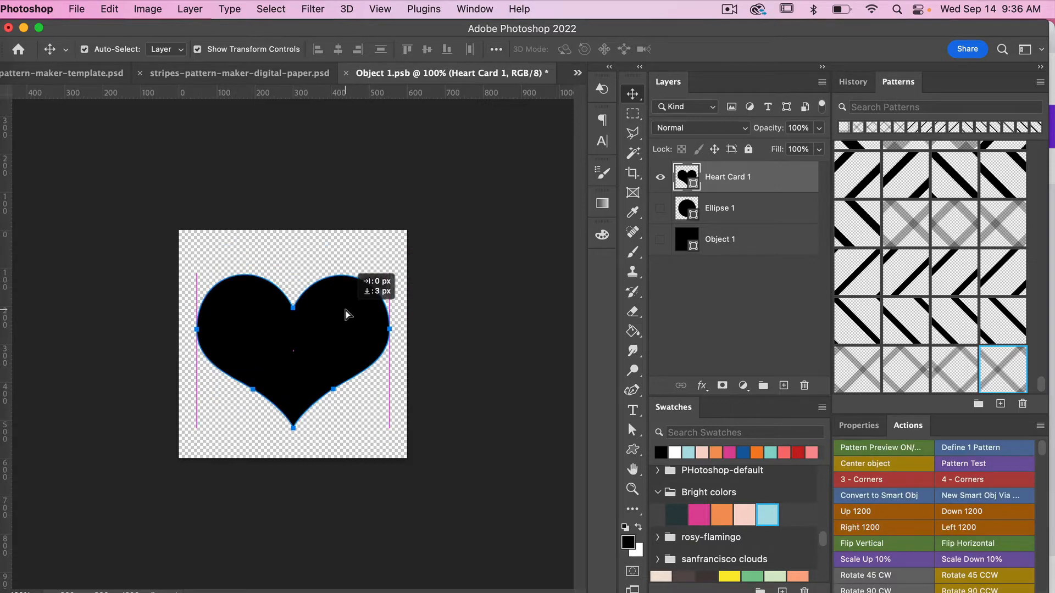
pyautogui.click(859, 465)
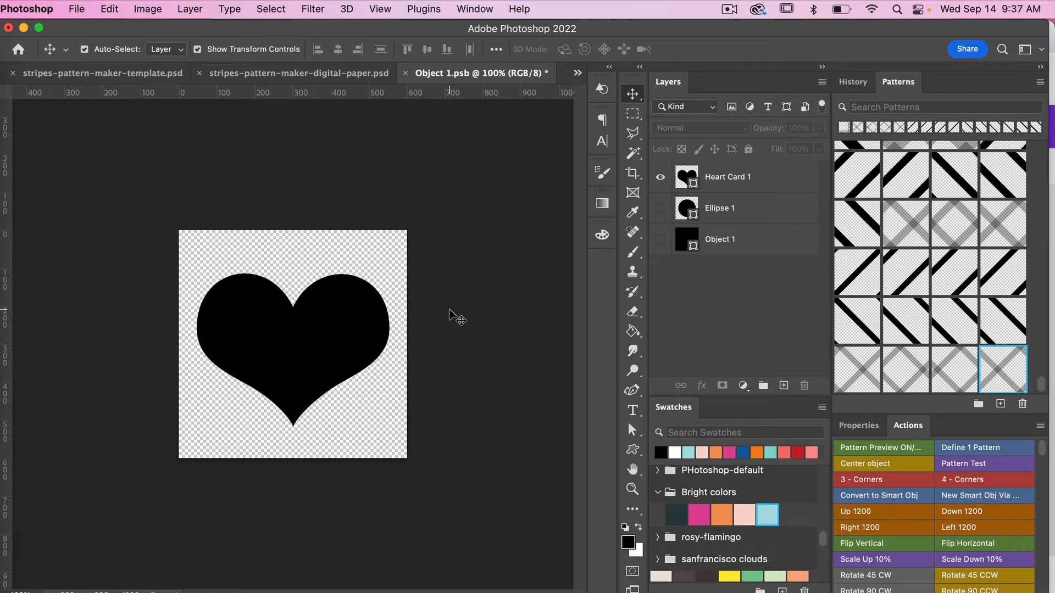
# Save and close the edited smart object and check the updated artboards in the dot pattern swatch template
pyautogui.press('super+s')
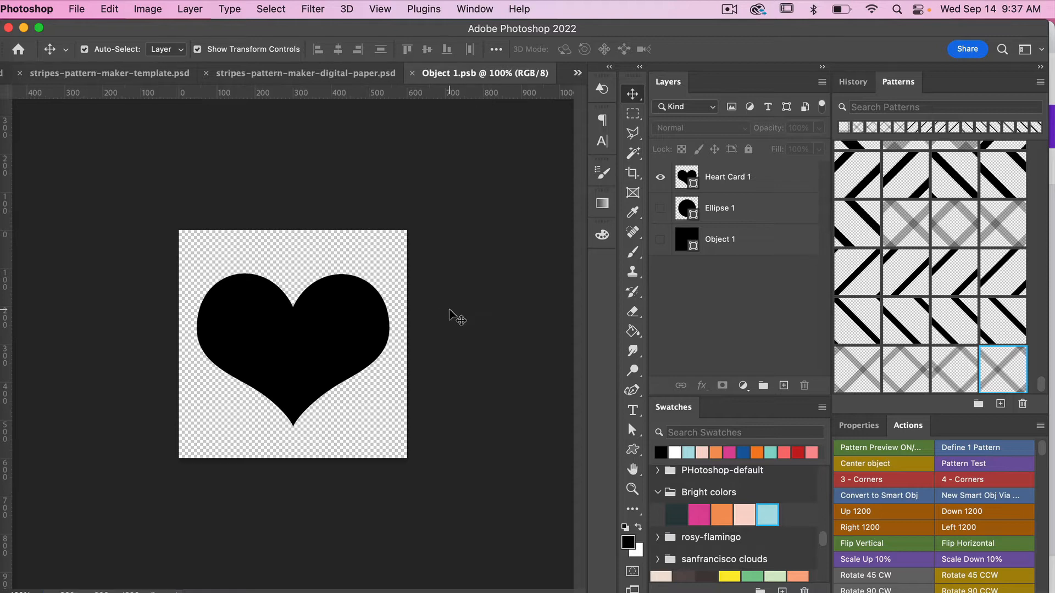
pyautogui.press('super+w')
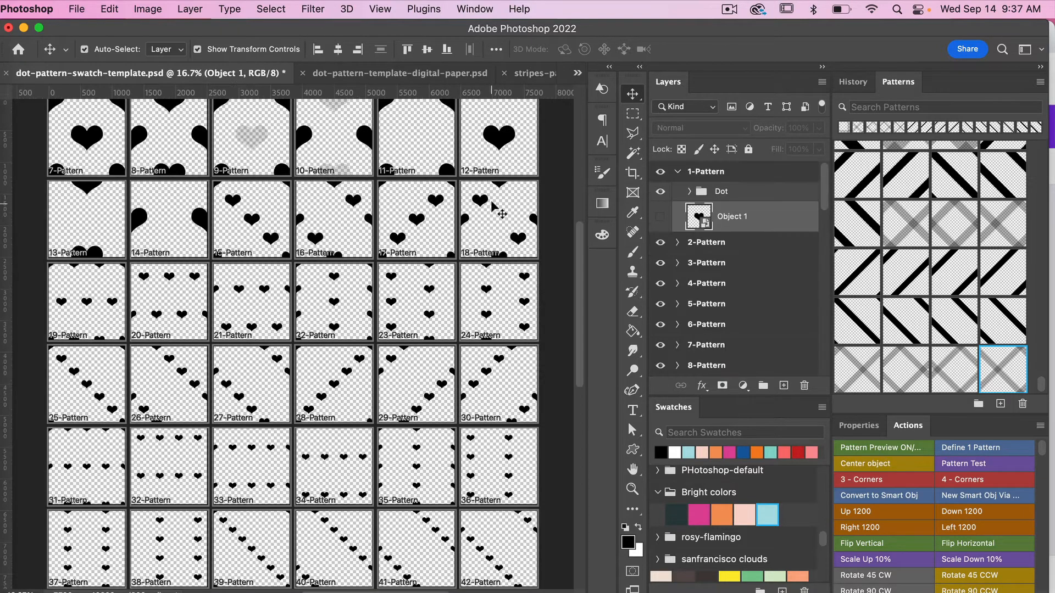
pyautogui.scroll(2, 403, 315)
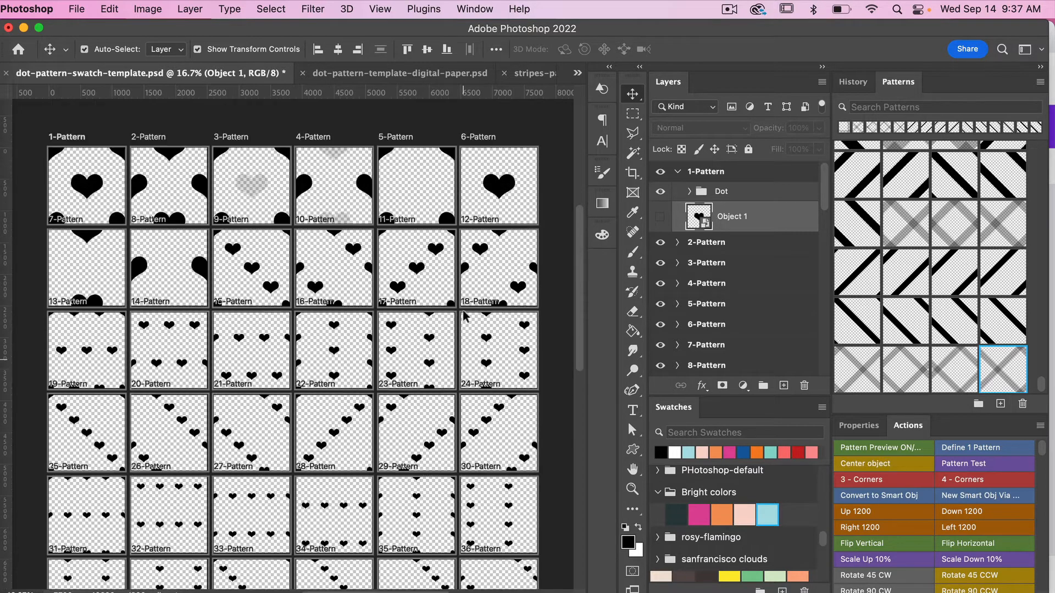
pyautogui.scroll(-1, 431, 432)
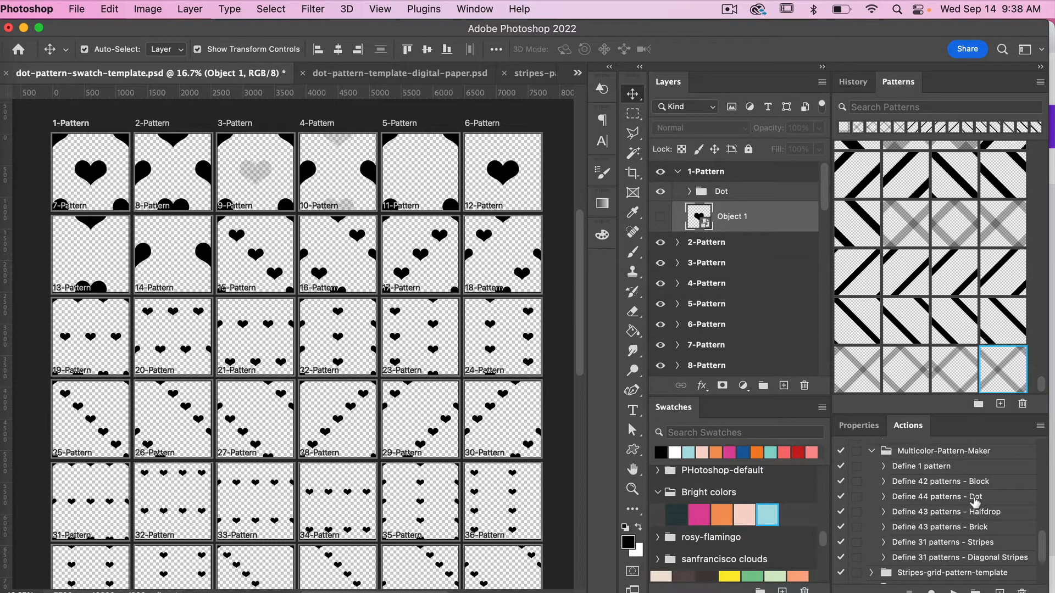
# Run the Define 44 patterns - Dot action to turn all heart artboards into pattern presets
pyautogui.click(956, 501)
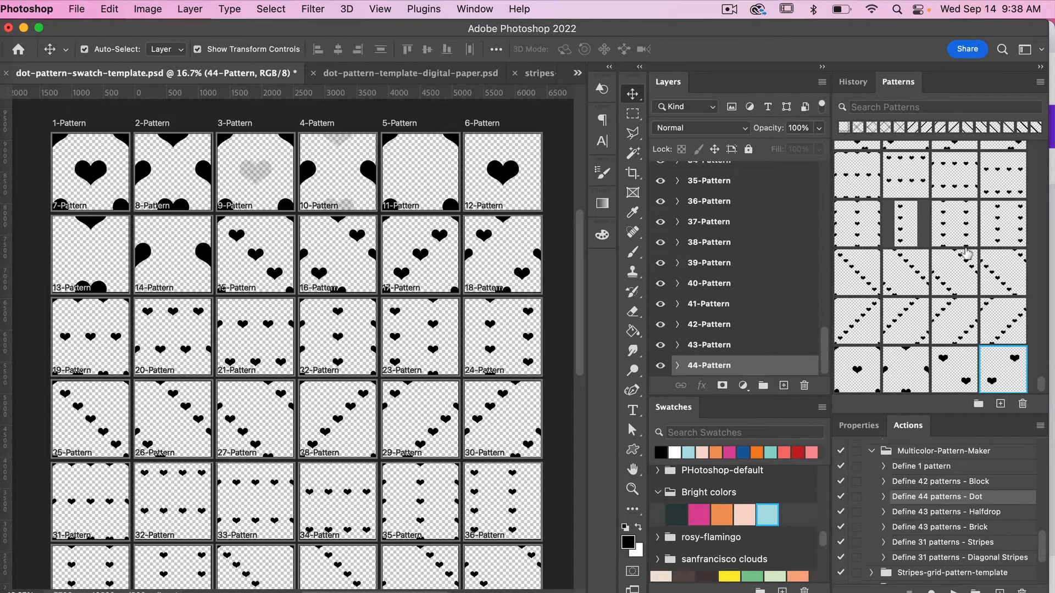
pyautogui.scroll(10, 967, 253)
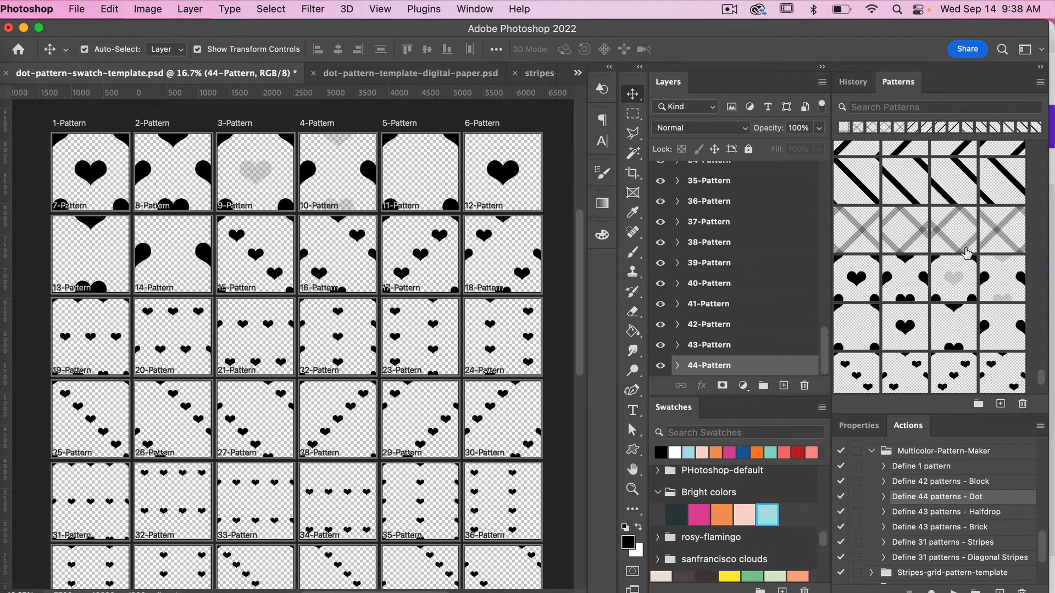
pyautogui.scroll(-5, 945, 376)
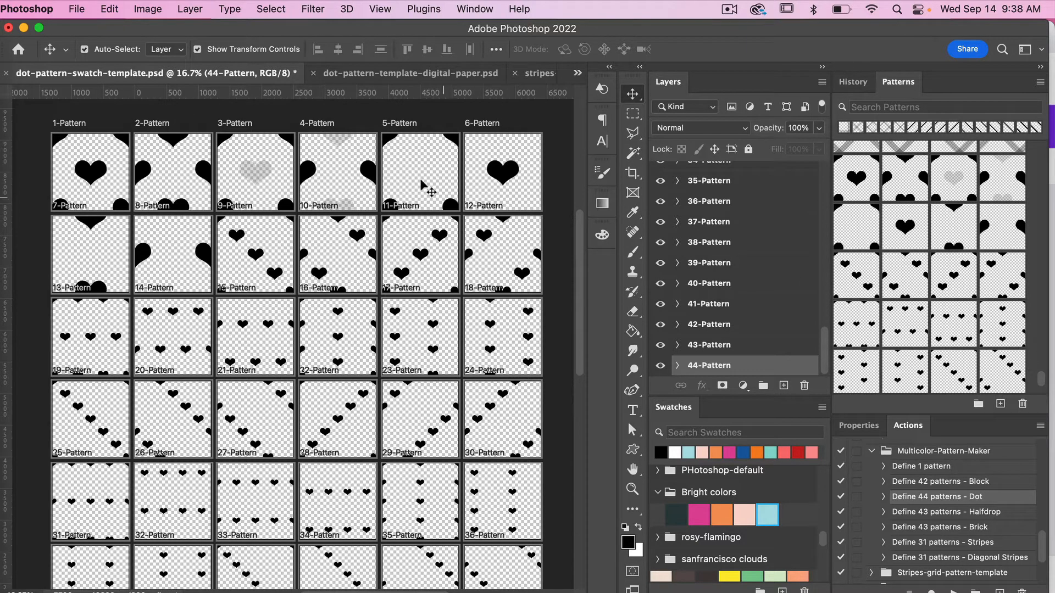
# In dot-pattern-template-digital-paper.psd, replace the dots of 1-Pattern's Pattern Fill 1 with the black pattern of a centered heart and corner hearts
pyautogui.click(426, 74)
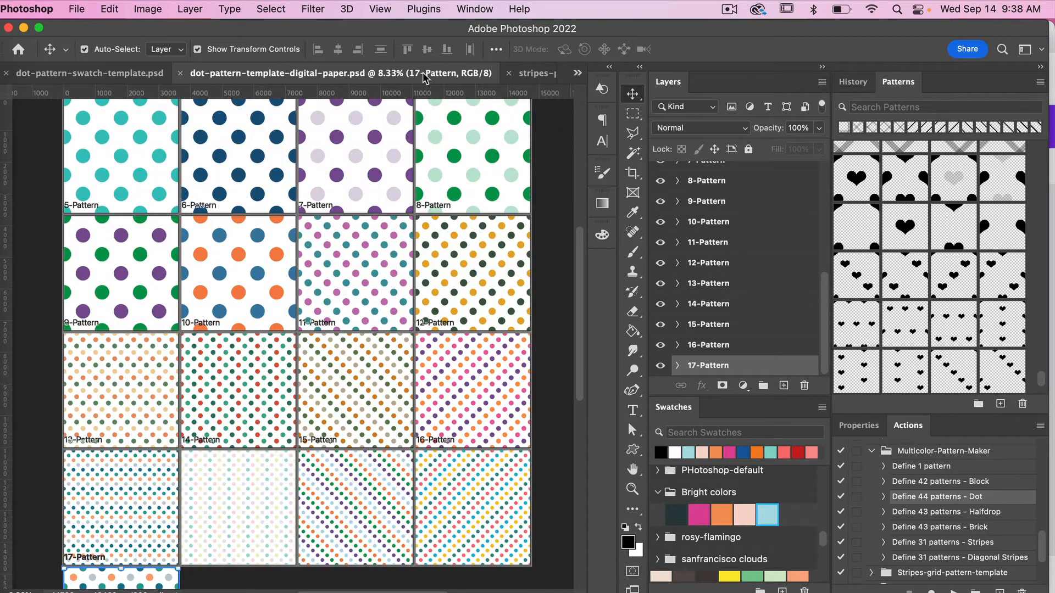
pyautogui.scroll(2, 308, 214)
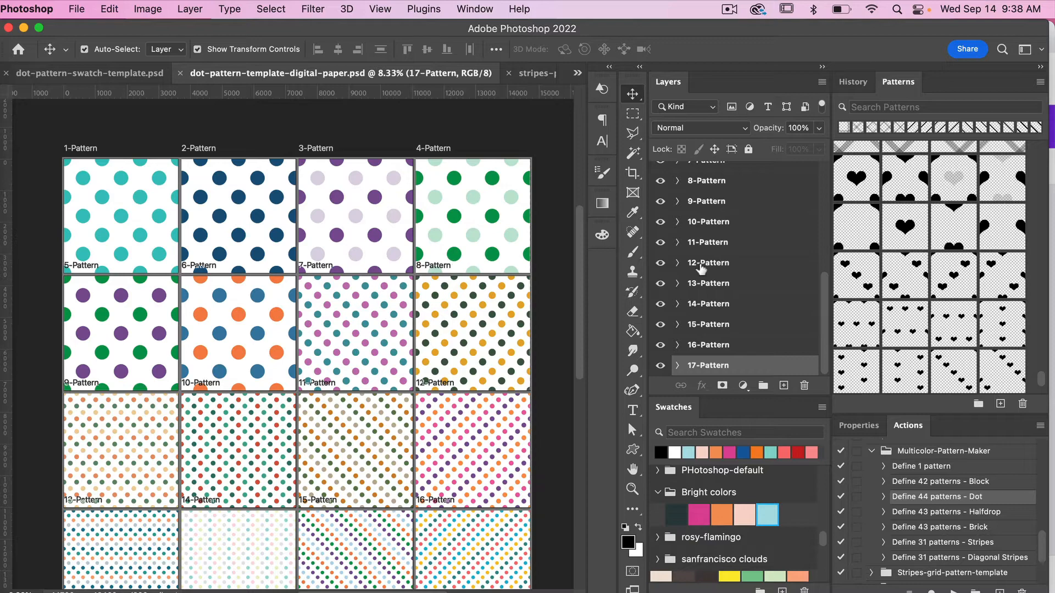
pyautogui.scroll(5, 730, 295)
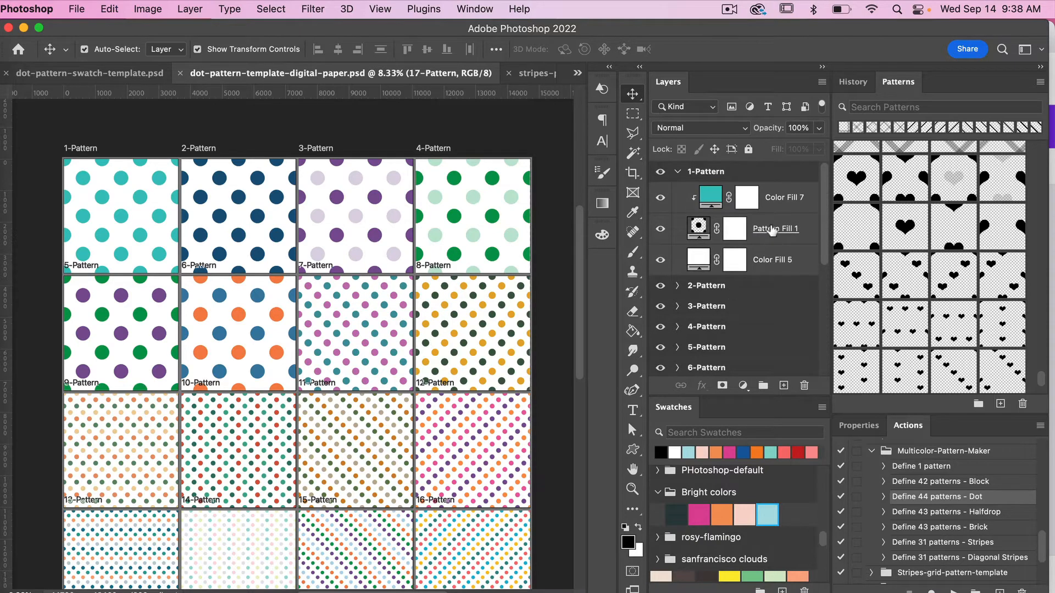
pyautogui.click(772, 230)
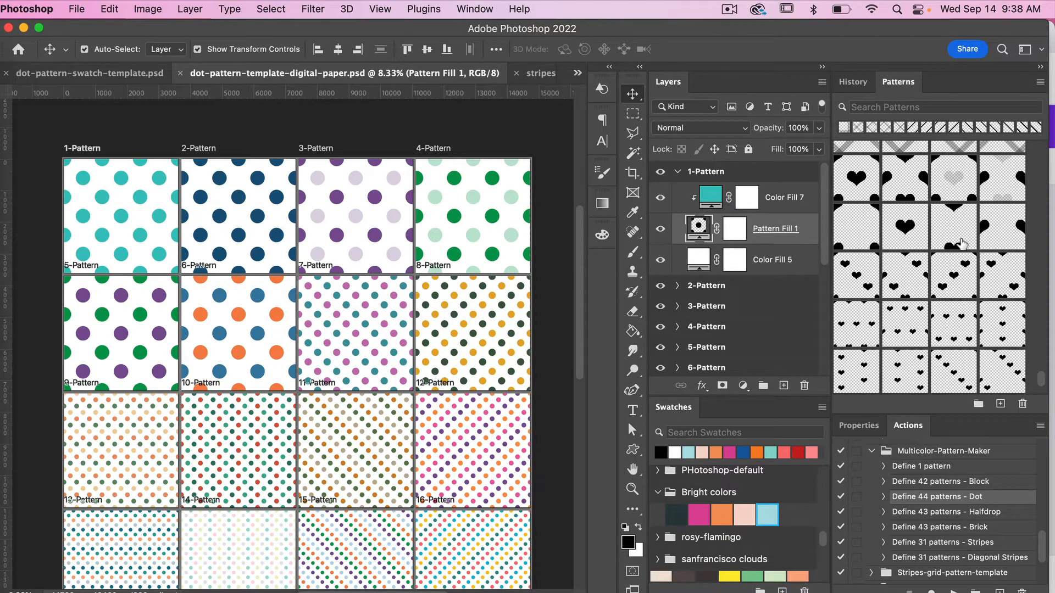
pyautogui.scroll(1, 961, 244)
pyautogui.click(860, 202)
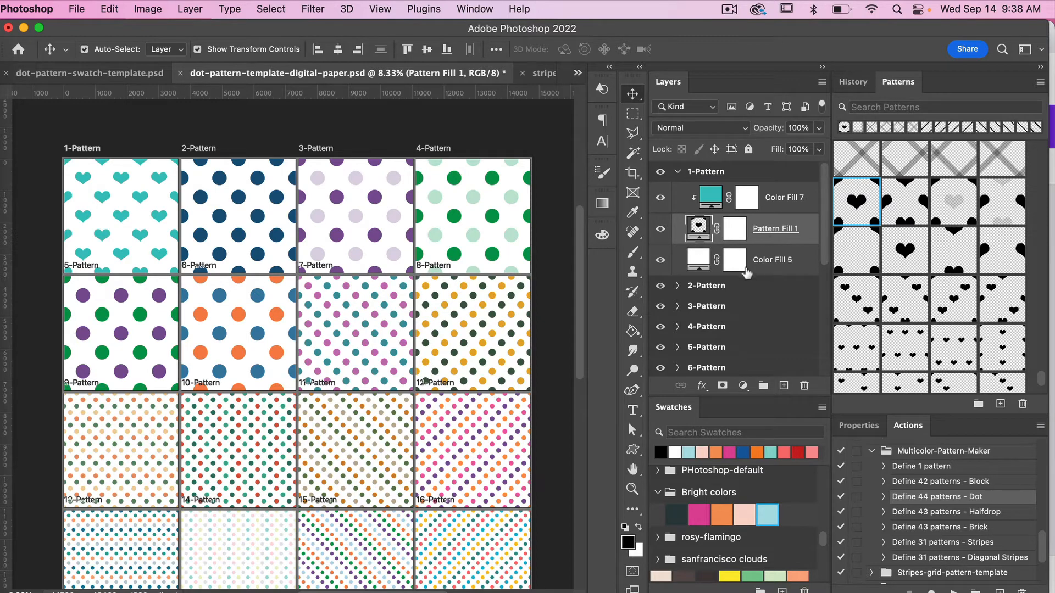
# Set the scale of the heart pattern fill in 1-Pattern to 50%
pyautogui.doubleClick(698, 225)
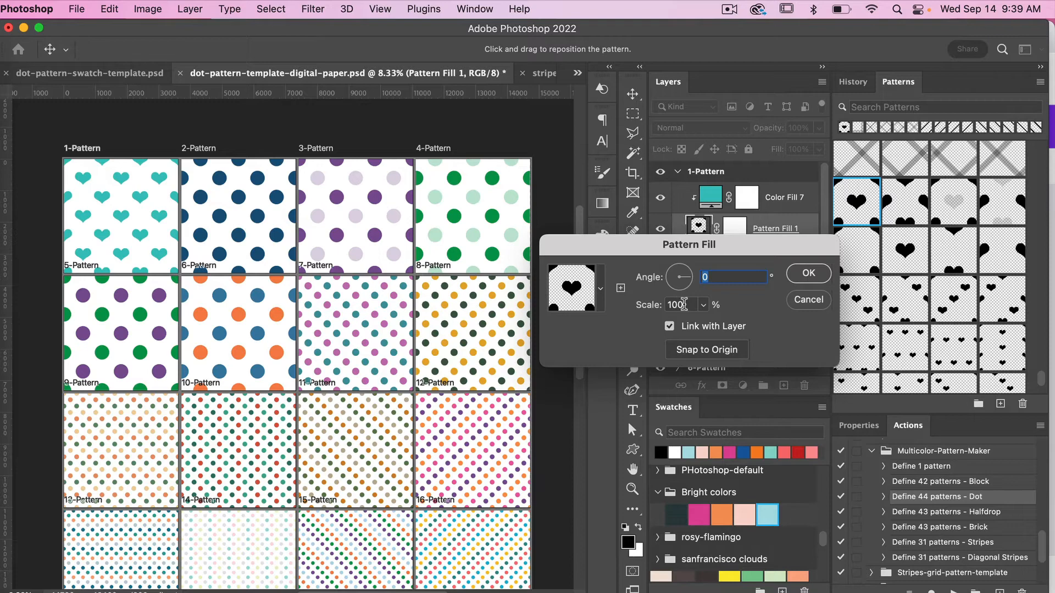
pyautogui.press('Tab')
pyautogui.write('50')
pyautogui.click(799, 283)
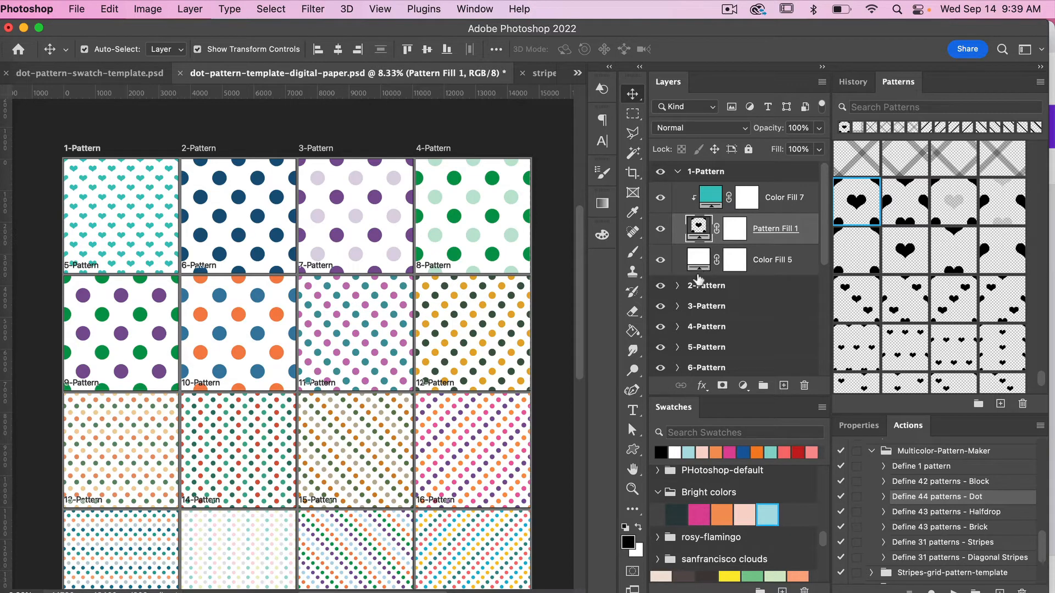
# Replace the Pattern Fill 1 of 3-Pattern with the heart pattern that has a light gray center heart, and collapse the artboard
pyautogui.click(677, 306)
pyautogui.scroll(-1, 736, 318)
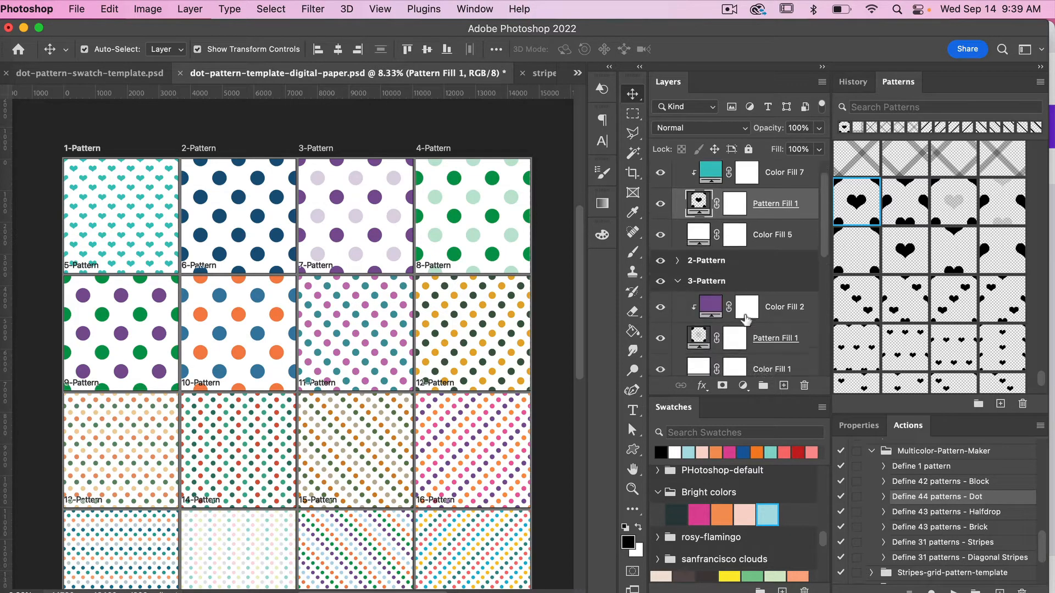
pyautogui.scroll(-1, 745, 319)
pyautogui.click(761, 336)
pyautogui.click(954, 199)
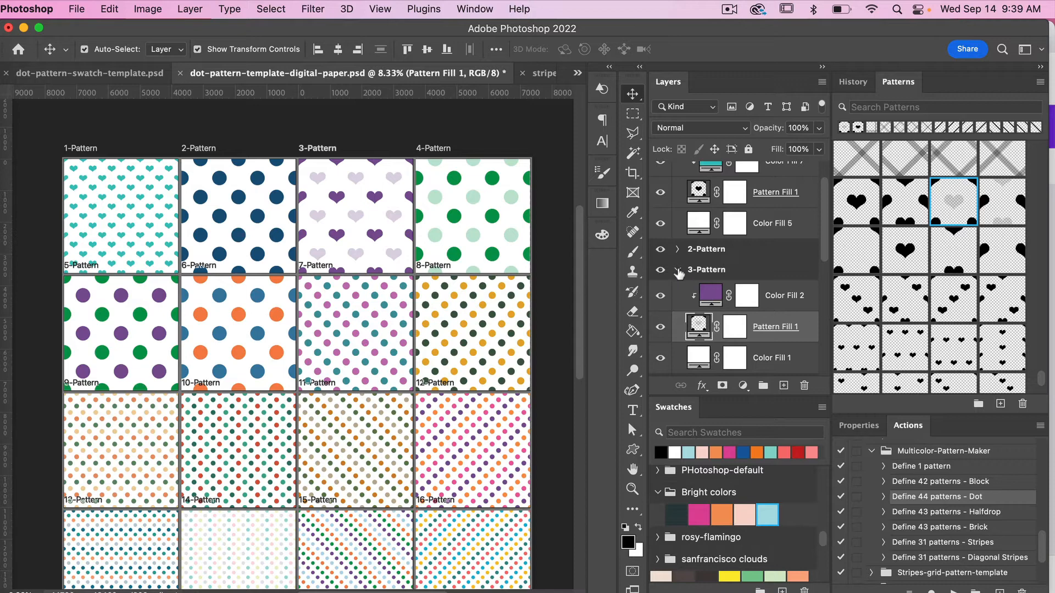
pyautogui.click(678, 272)
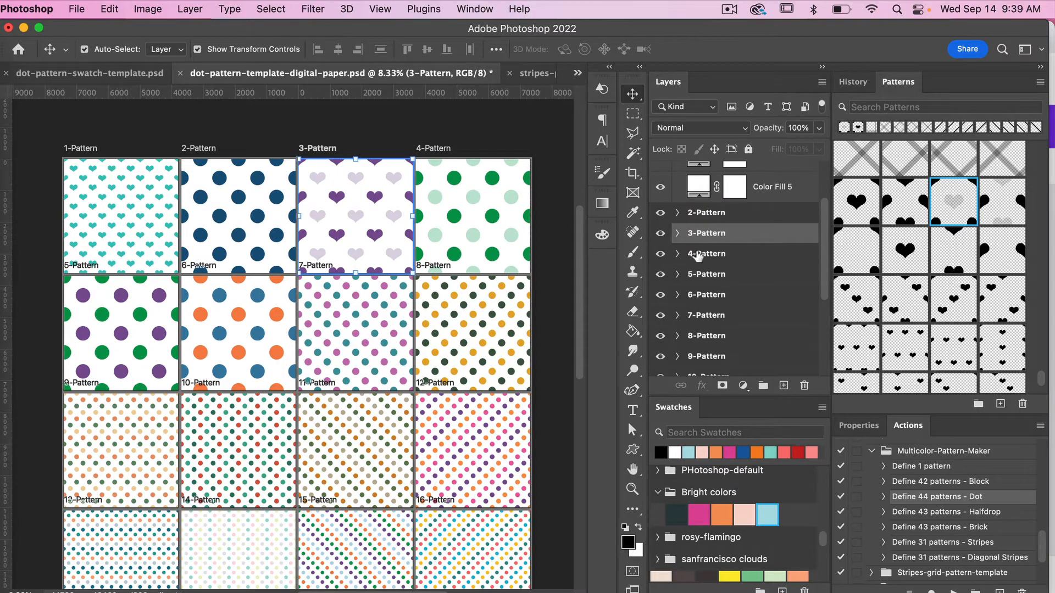
# Replace the Pattern Fill 1 of 5-Pattern with the pattern of hearts centered on the upper and lower edges
pyautogui.click(144, 335)
pyautogui.scroll(-3, 766, 275)
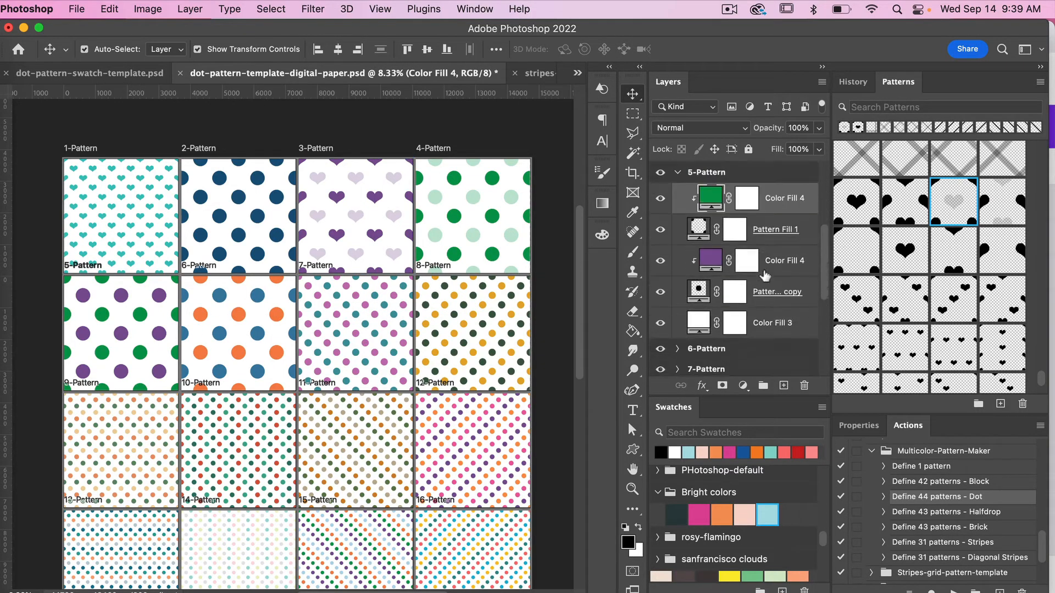
pyautogui.click(778, 240)
pyautogui.scroll(-1, 1002, 267)
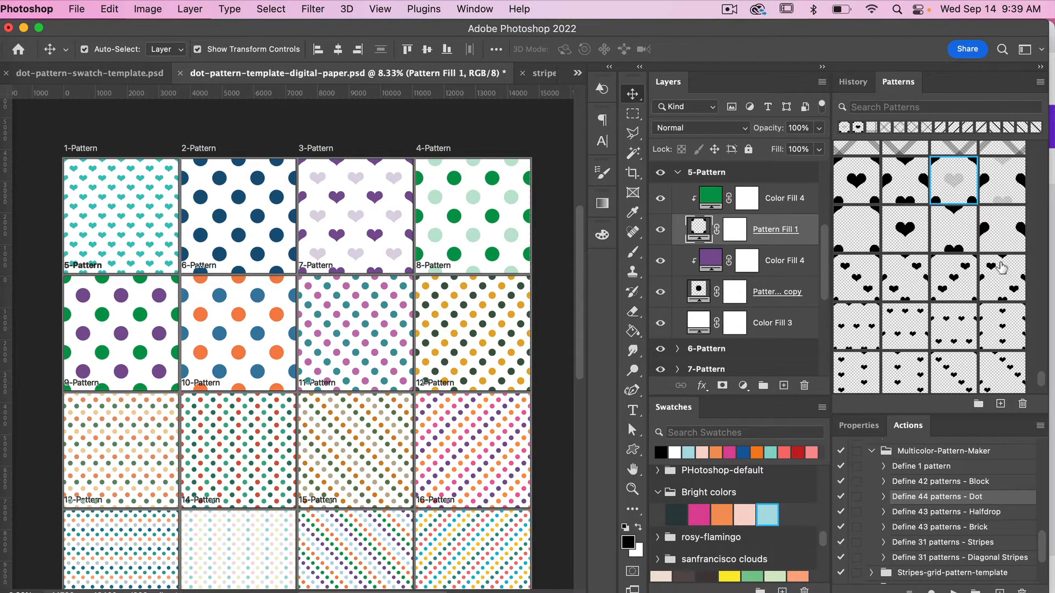
pyautogui.click(955, 227)
# Give 5-Pattern's Pattern Fill 1 copy the pattern of hearts on the side edges and recolor its clipped purple fill bright pink
pyautogui.click(784, 293)
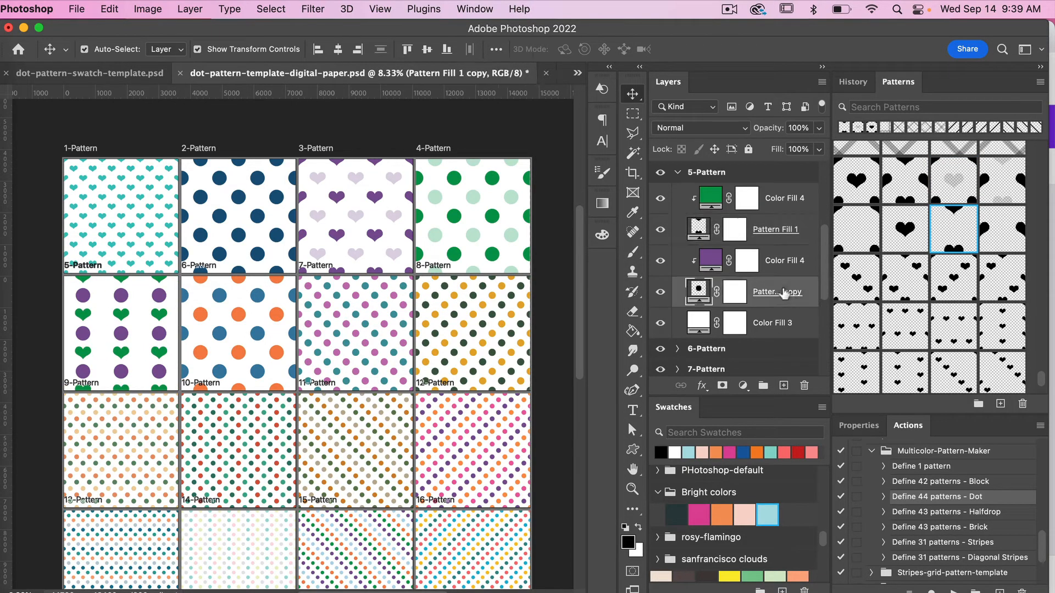
pyautogui.click(1002, 227)
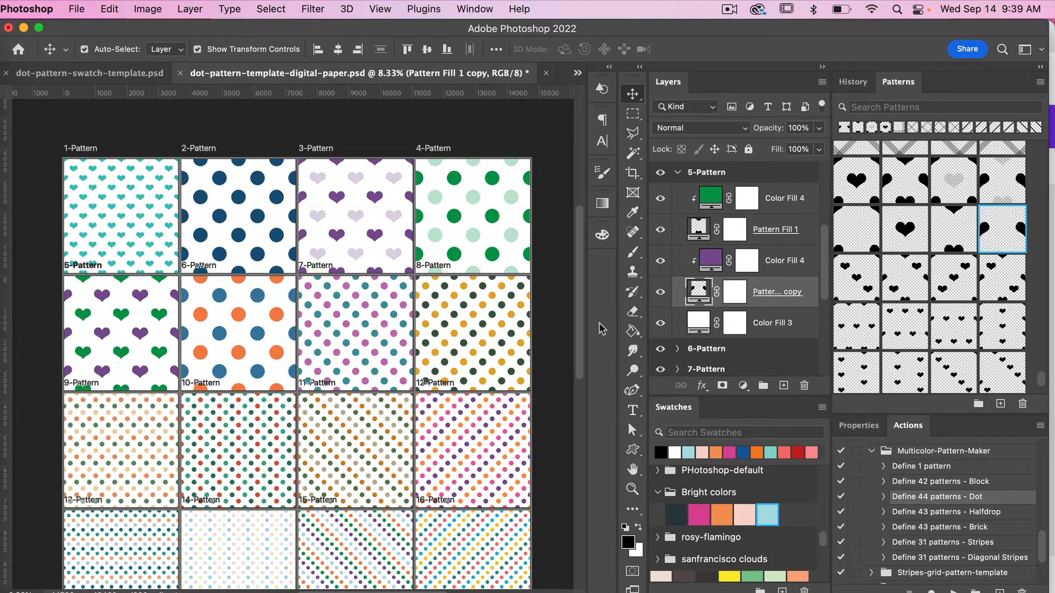
pyautogui.click(775, 260)
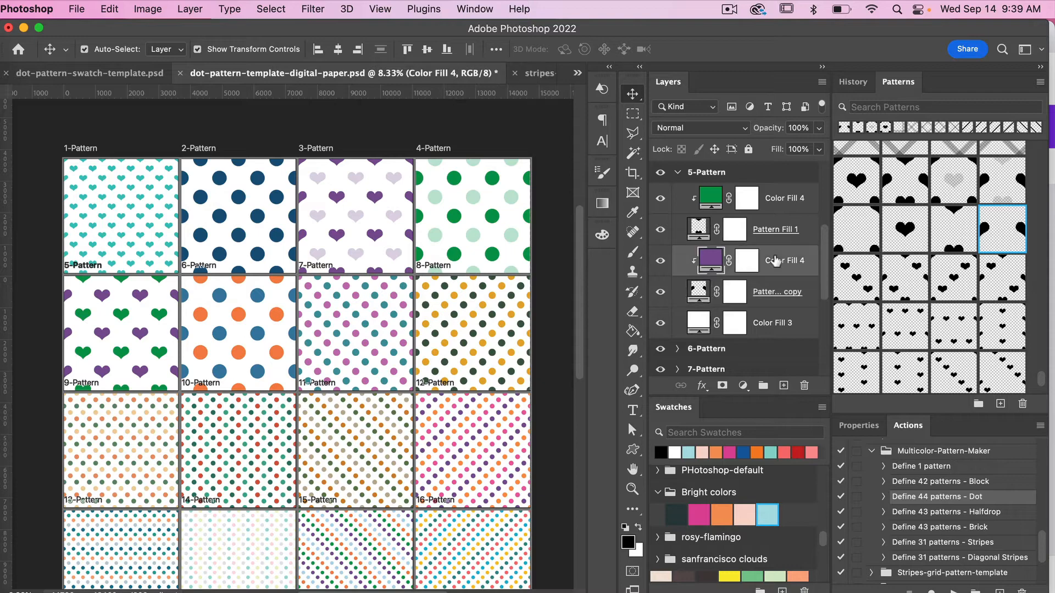
pyautogui.click(700, 516)
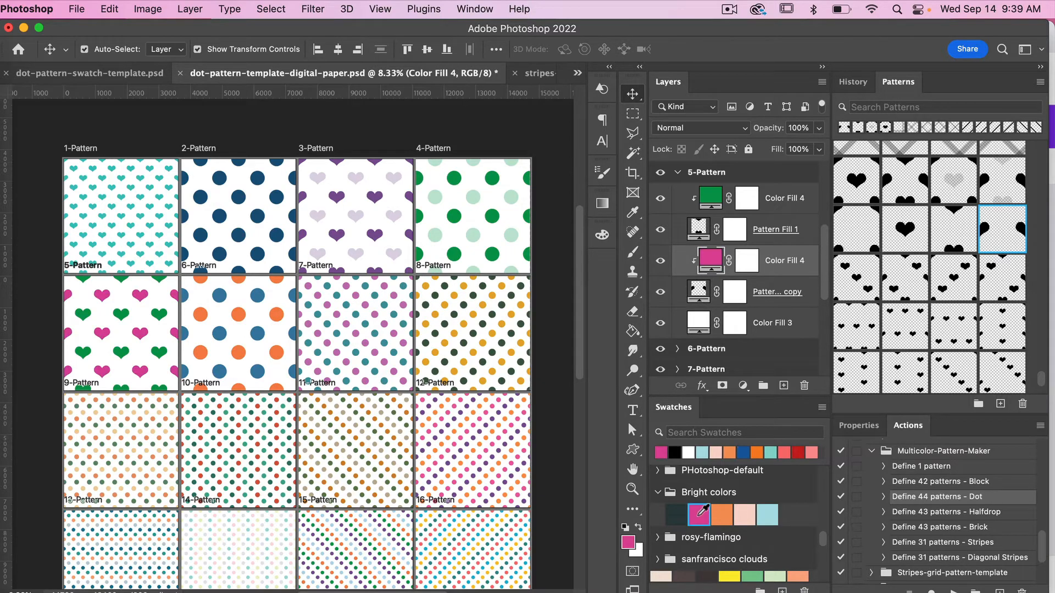
# Recolor 5-Pattern's selected clipped color fill orange from the Bright colors swatches, and look over the remaining dot pattern artboards
pyautogui.click(721, 515)
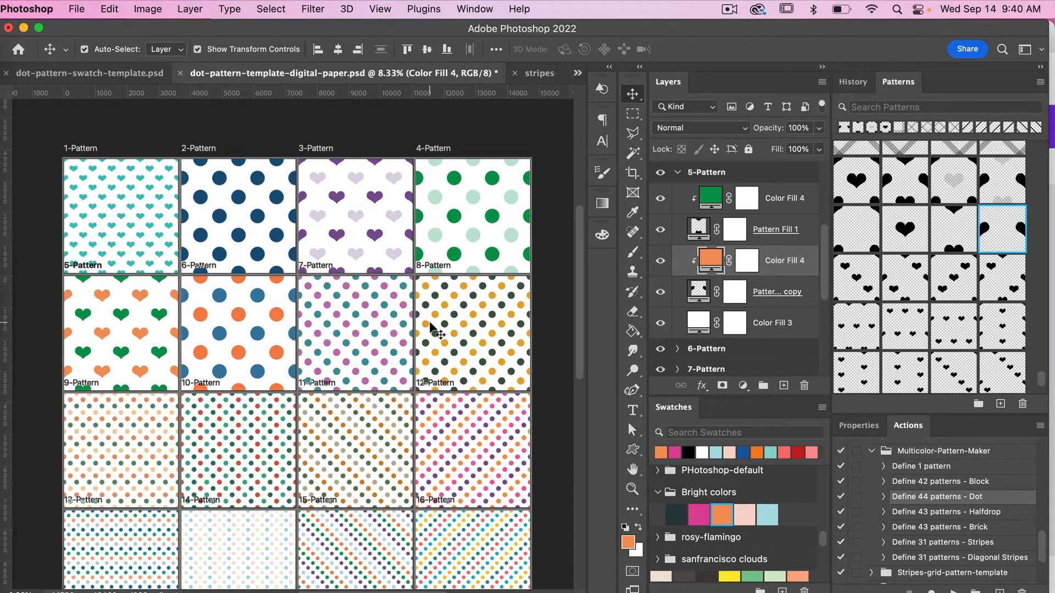
pyautogui.scroll(-1, 419, 383)
pyautogui.scroll(-5, 419, 383)
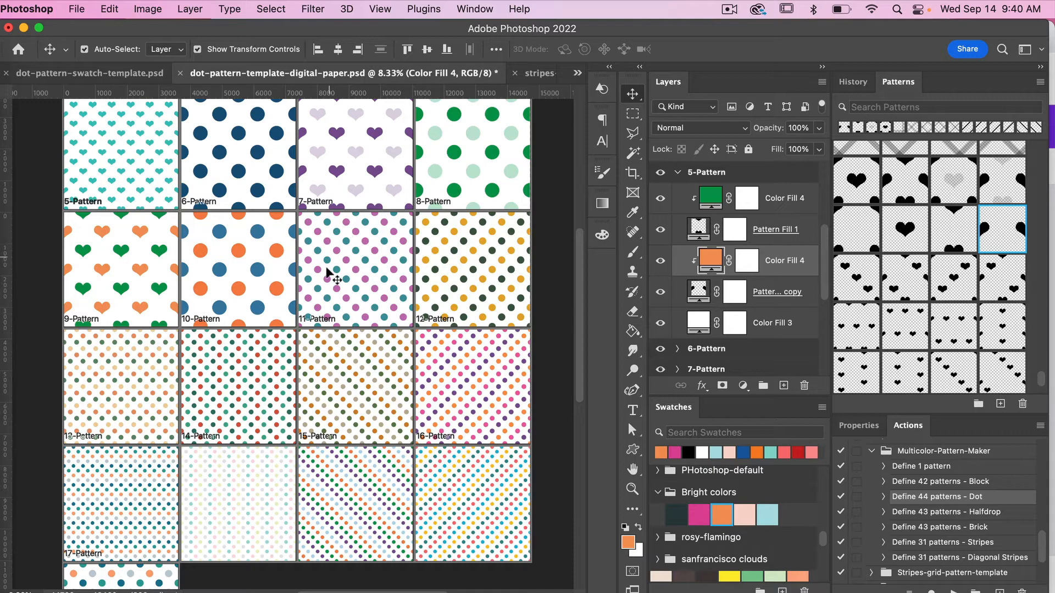
pyautogui.scroll(-7, 283, 395)
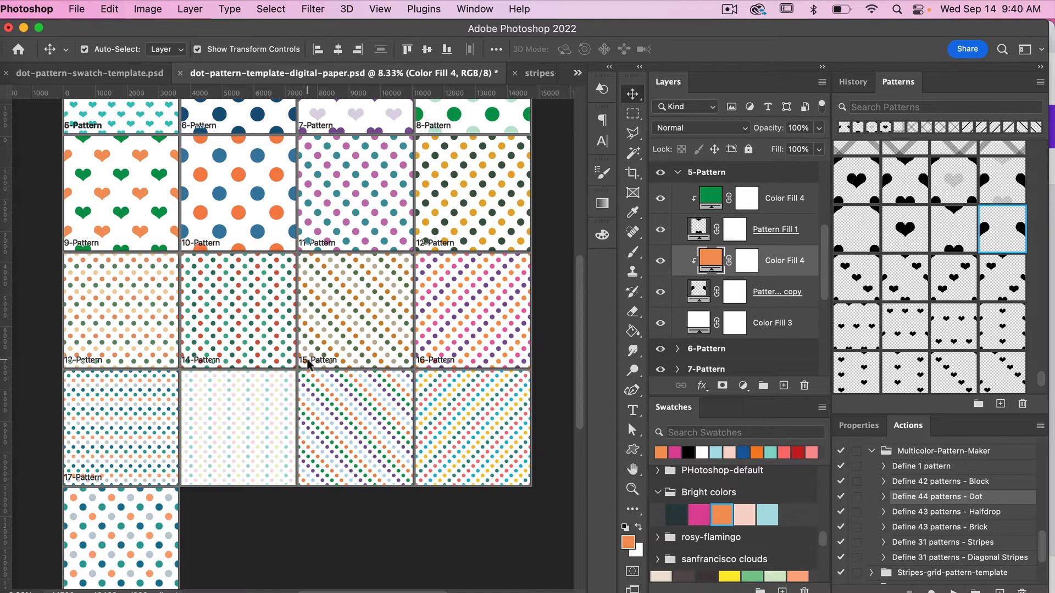
pyautogui.scroll(-2, 306, 362)
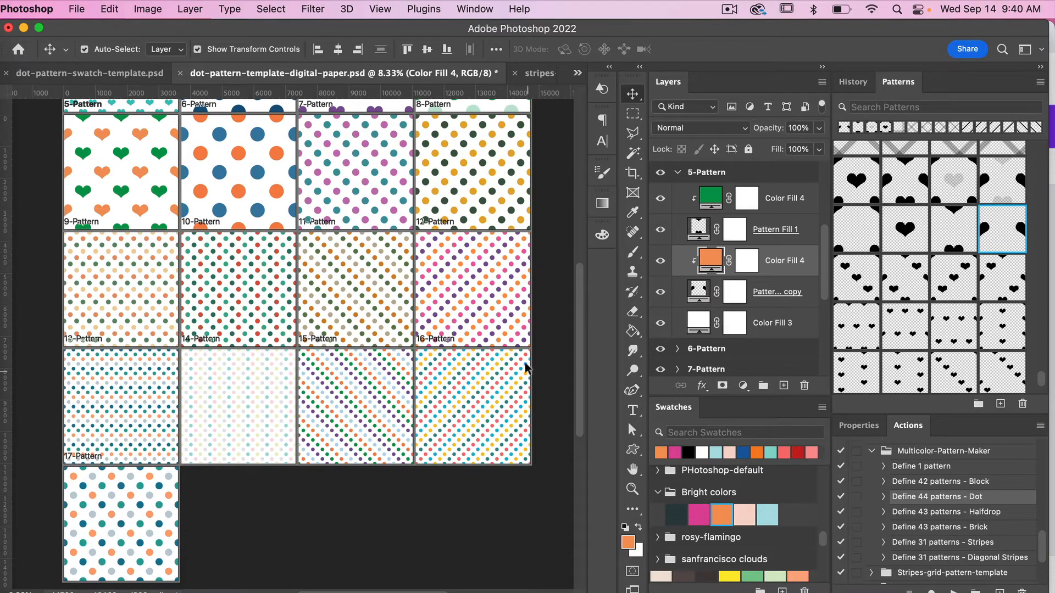
pyautogui.scroll(5, 520, 341)
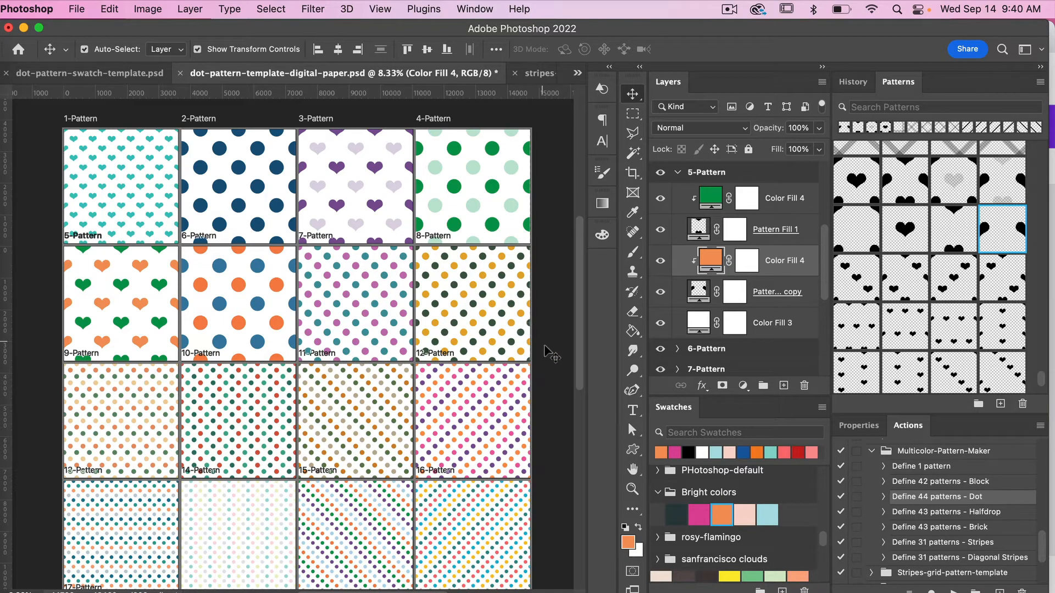
pyautogui.scroll(-3, 549, 356)
pyautogui.scroll(3, 553, 358)
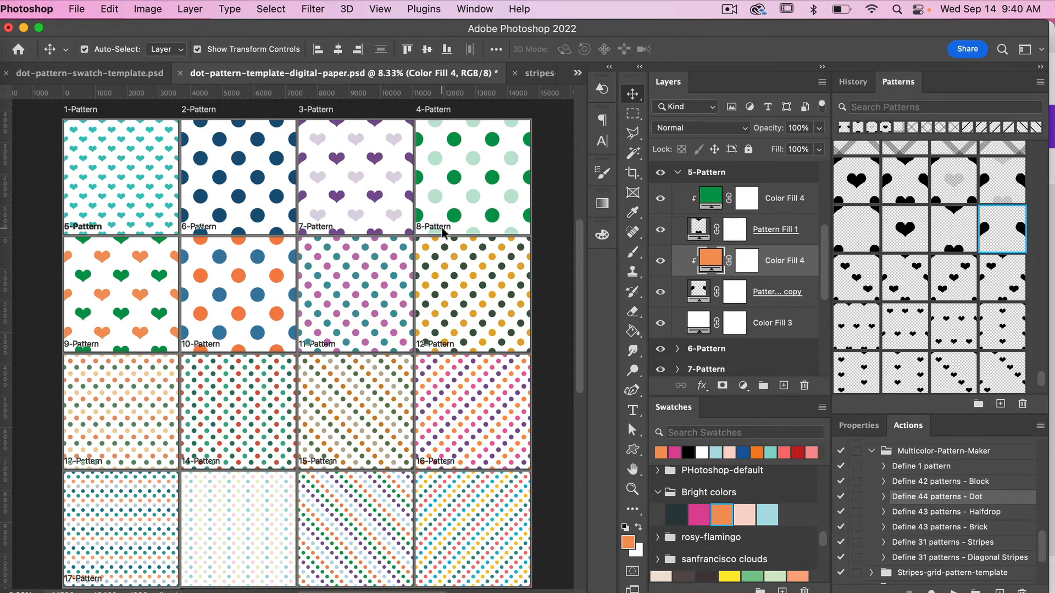
# Switch to stripes-pattern-maker-template.psd and open the contents of the upper 1-Line smart object in 1-Pattern
pyautogui.click(536, 76)
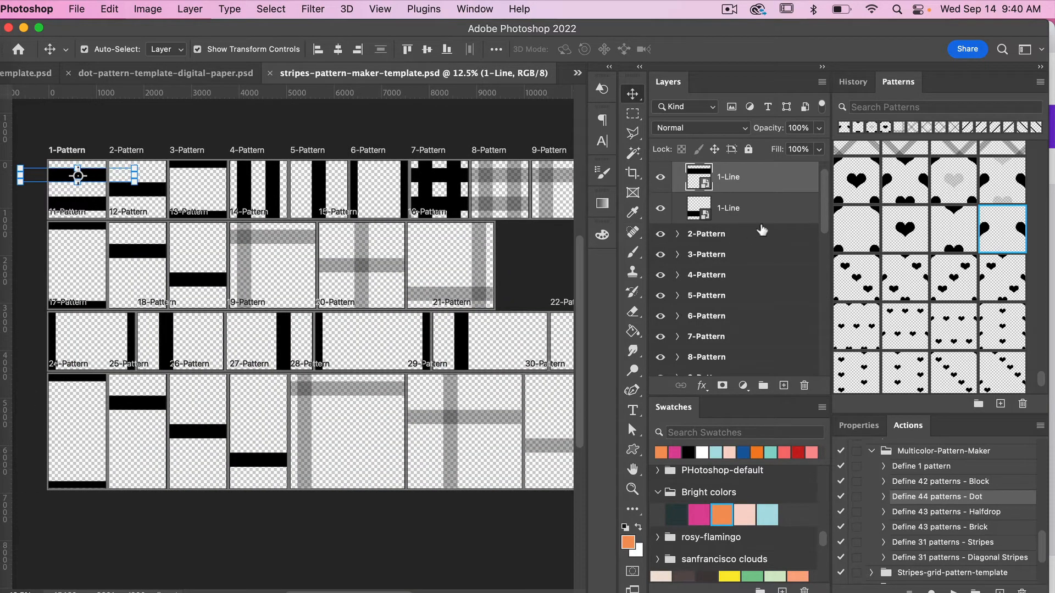
pyautogui.scroll(2, 763, 229)
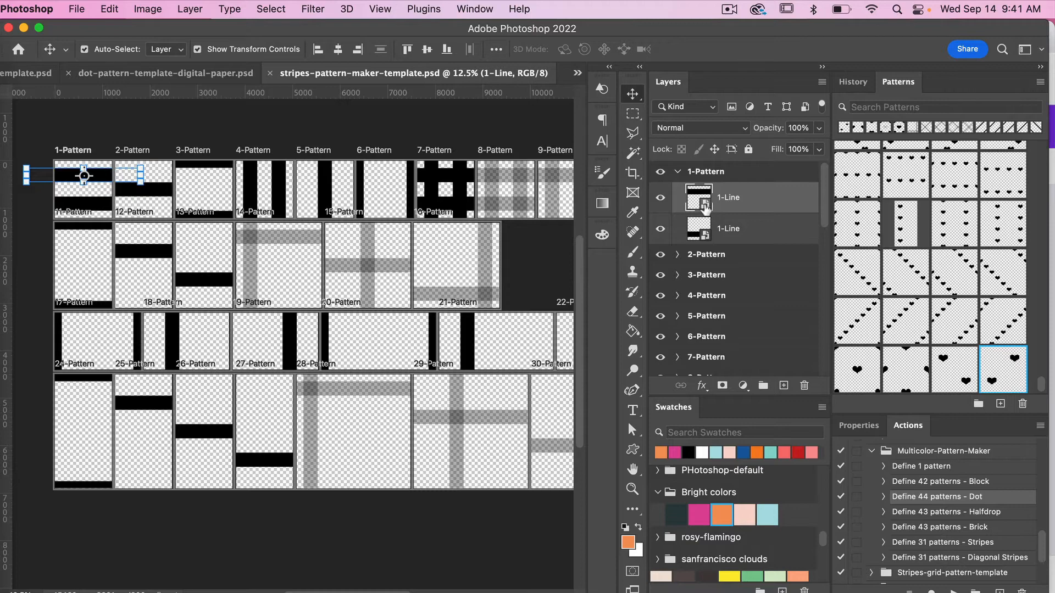
pyautogui.doubleClick(712, 209)
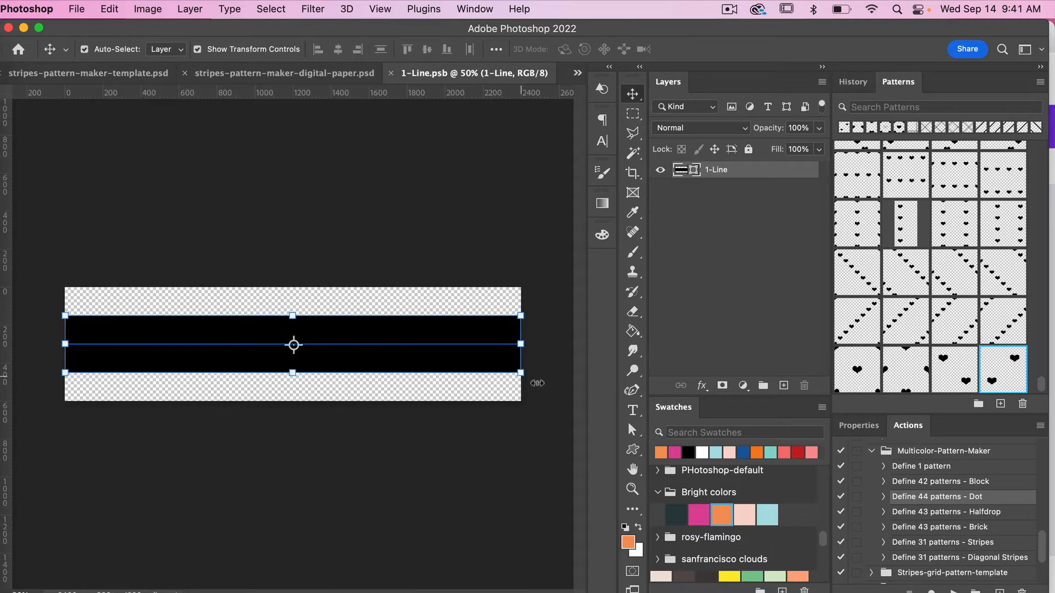
# Set the 1-Line shape's stroke width to 150 px using the Line tool's options, and save and close the smart object
pyautogui.click(632, 450)
pyautogui.rightClick(633, 450)
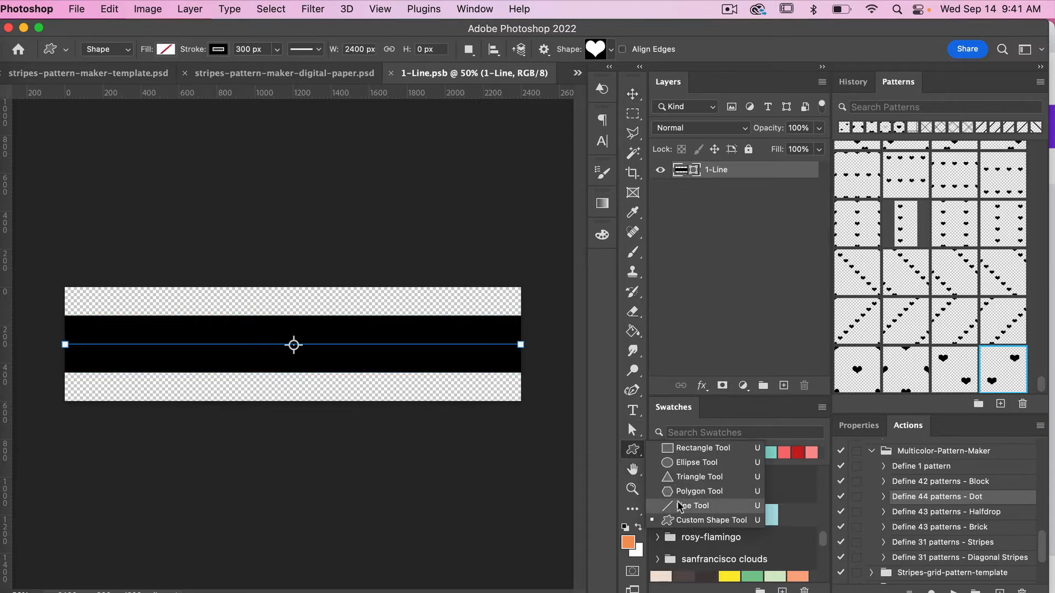
pyautogui.click(679, 503)
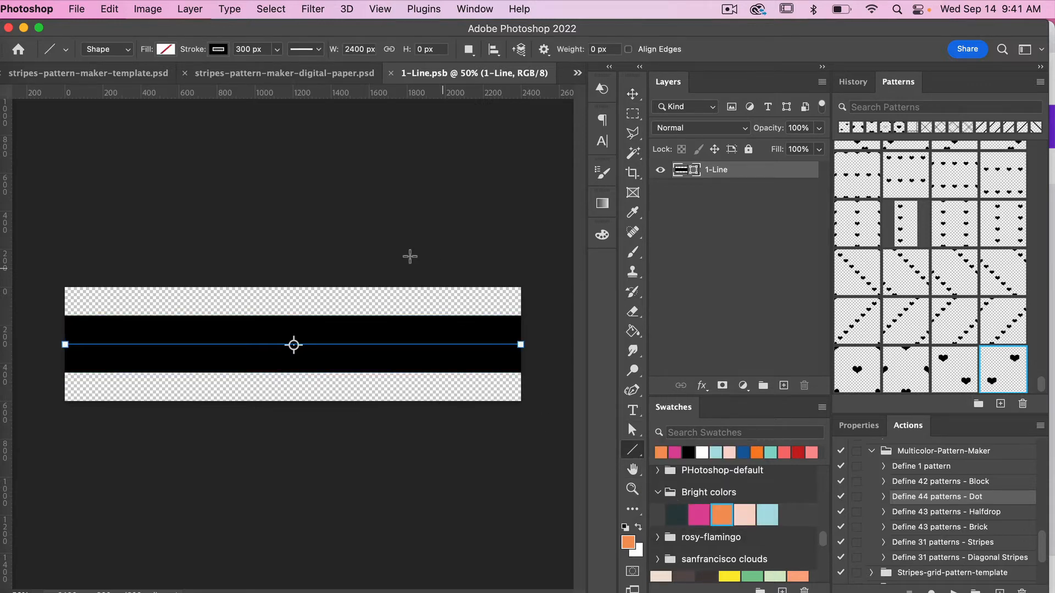
pyautogui.click(245, 49)
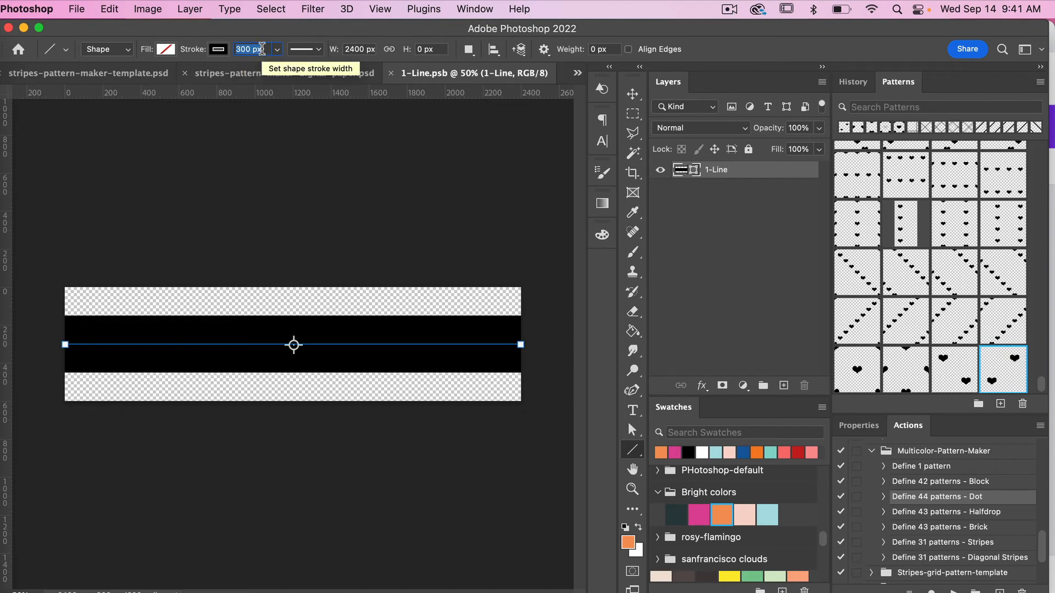
pyautogui.write('150')
pyautogui.press('Return')
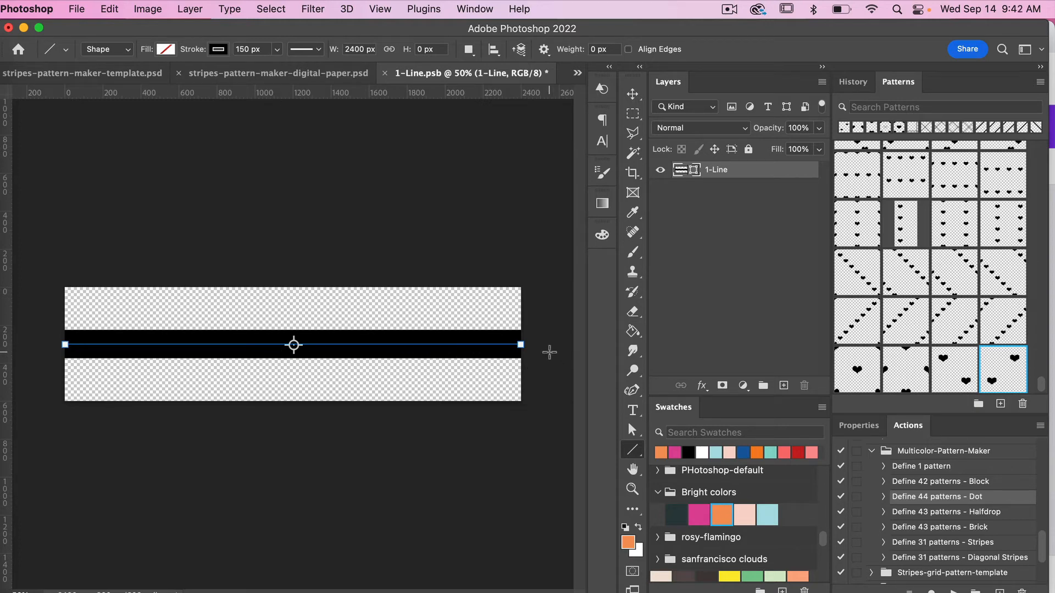
pyautogui.press('super+s')
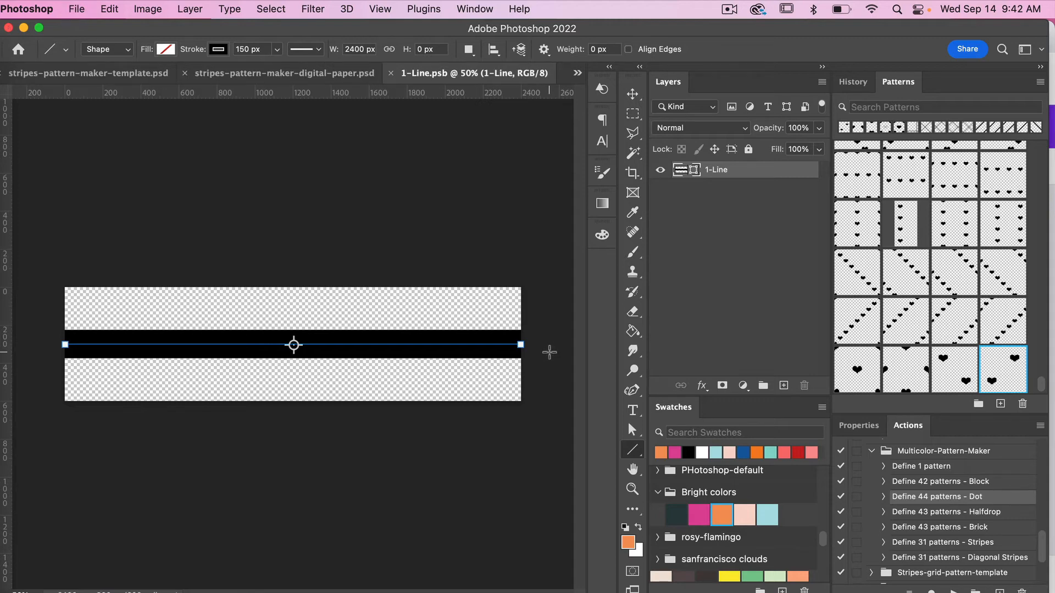
pyautogui.press('super+w')
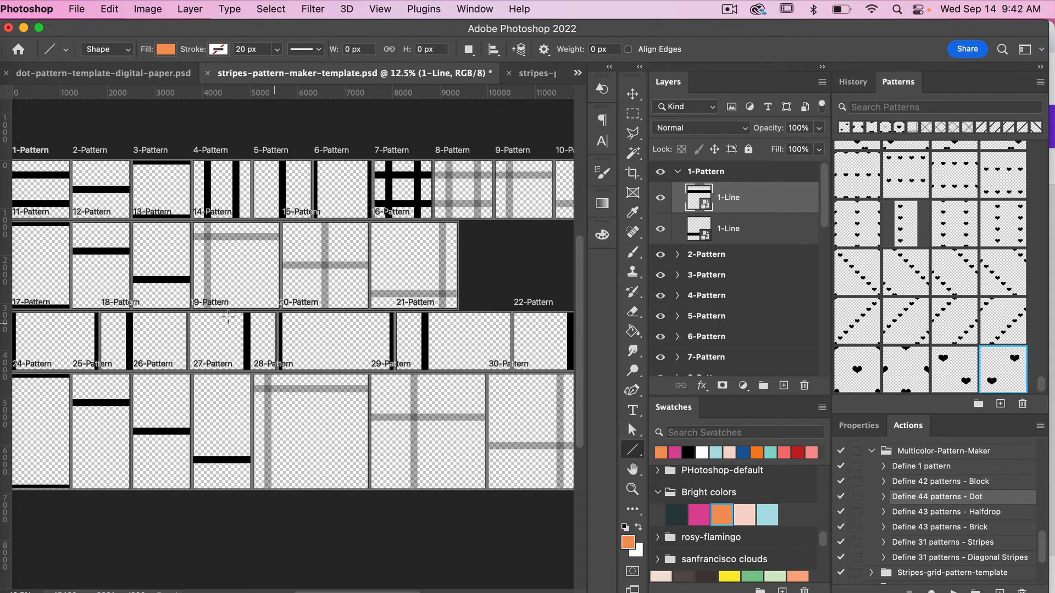
# Run the Define 31 patterns - Stripes action on the stripes template and check the new presets
pyautogui.hscroll(-2, 429, 386)
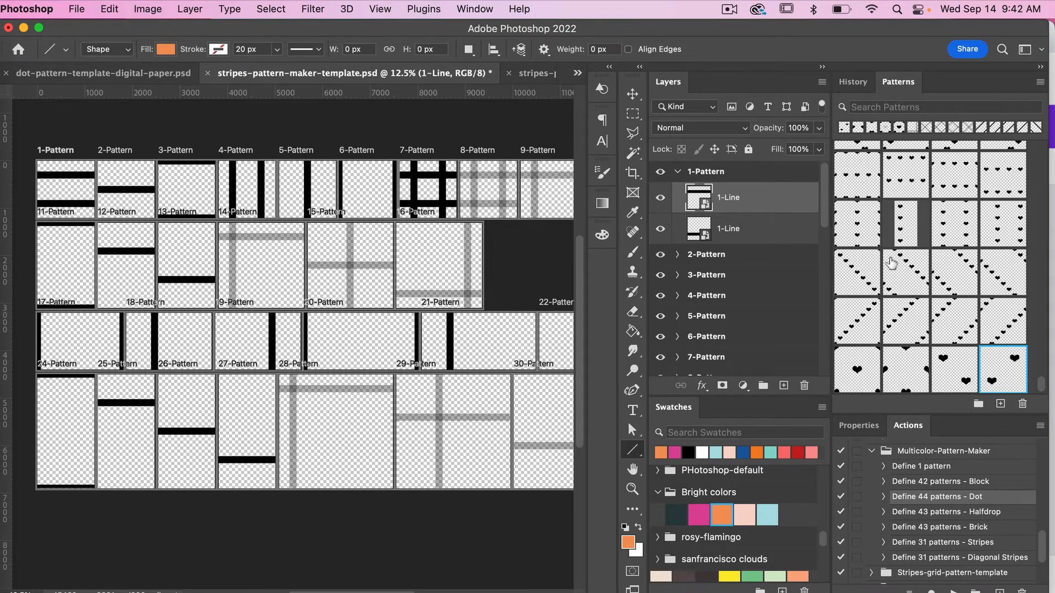
pyautogui.click(956, 543)
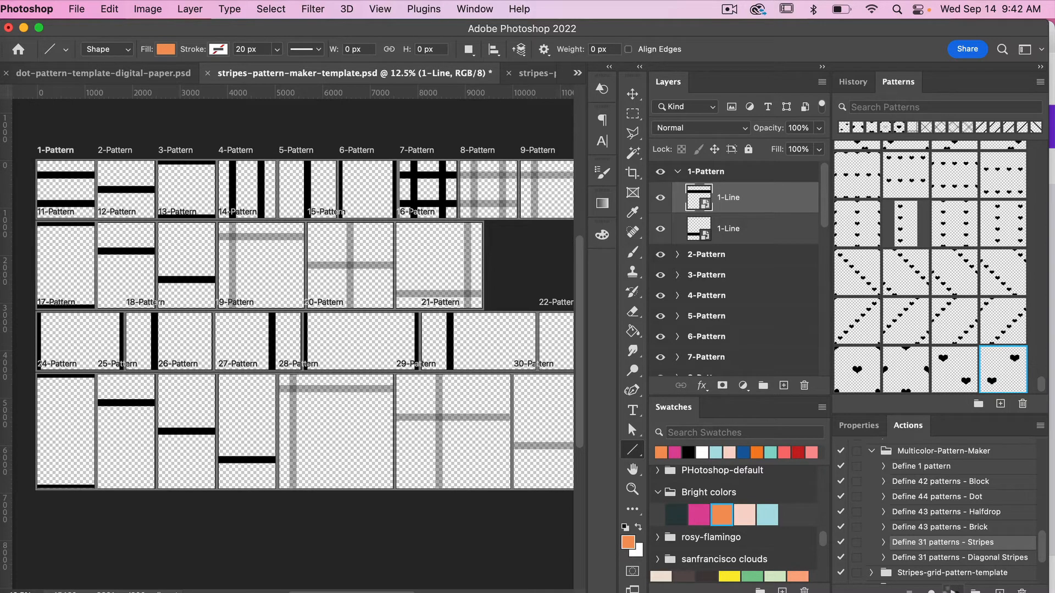
pyautogui.click(953, 591)
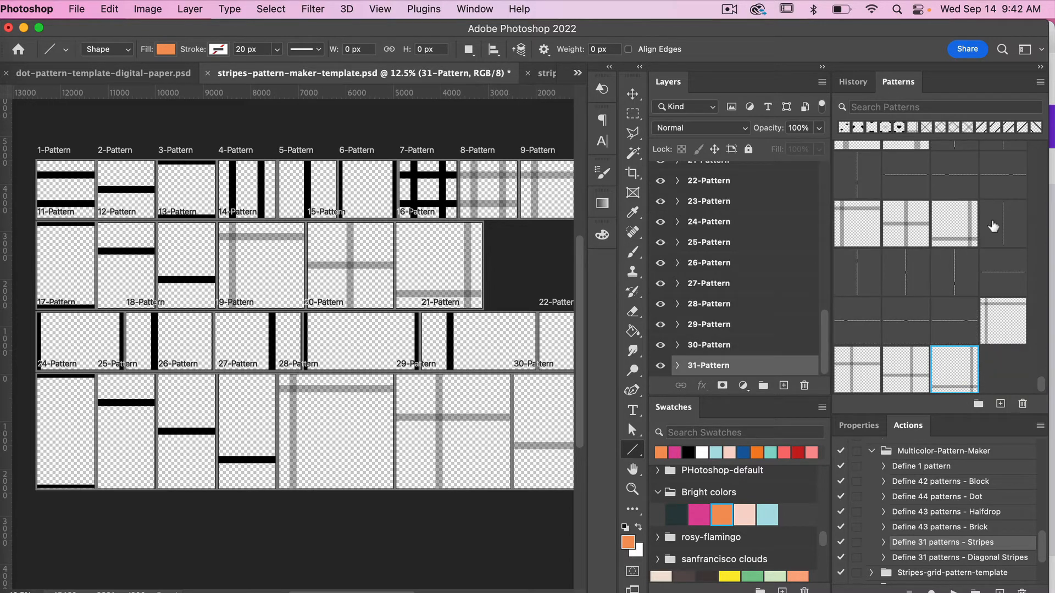
pyautogui.scroll(5, 993, 226)
pyautogui.scroll(-4, 993, 226)
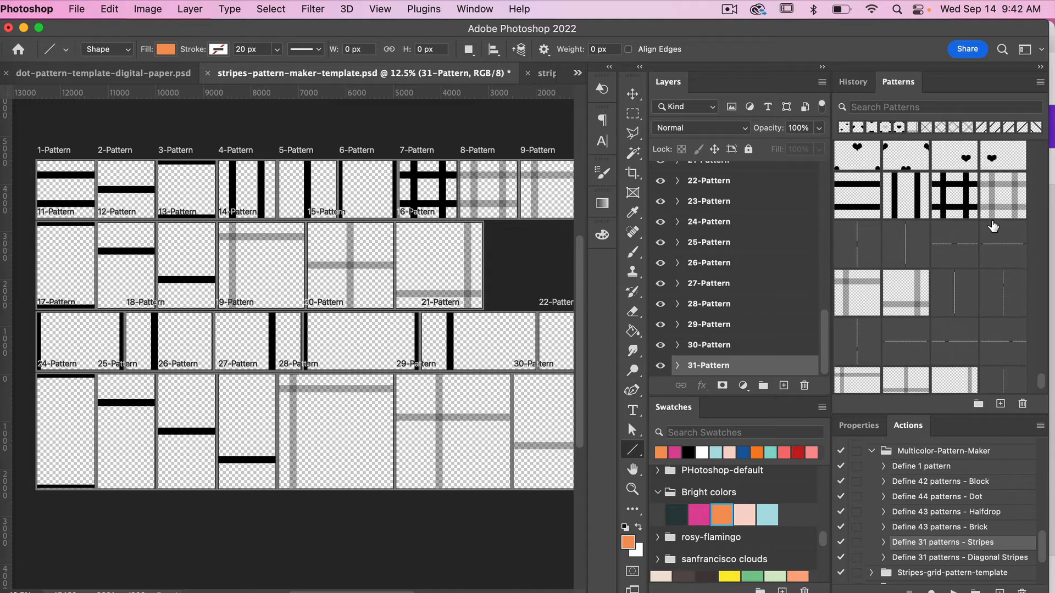
# Switch to stripes-pattern-maker-digital-paper.psd and examine its striped and plaid artboards
pyautogui.click(547, 76)
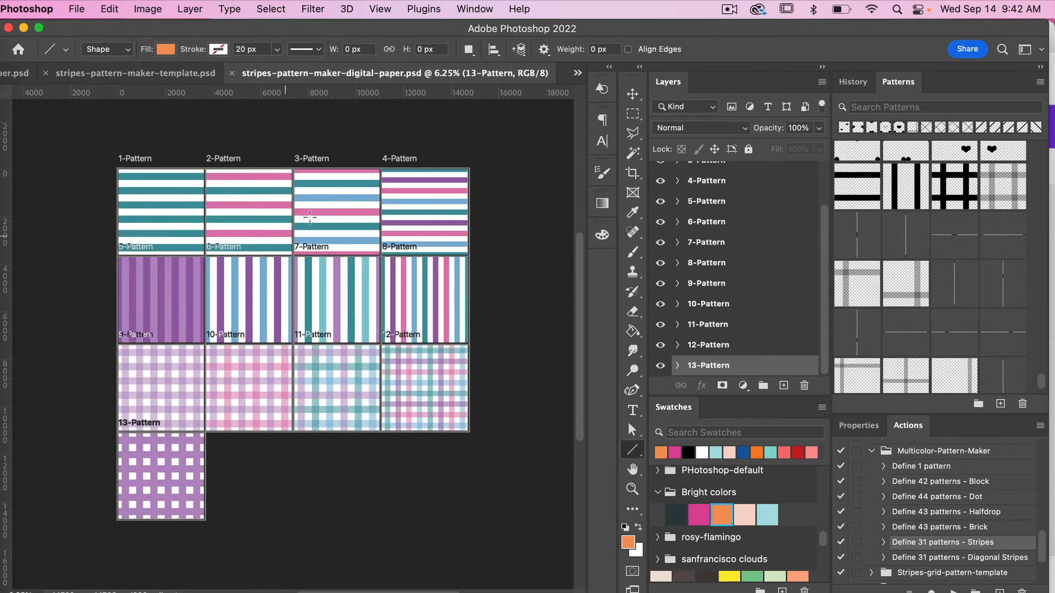
pyautogui.scroll(-1, 426, 415)
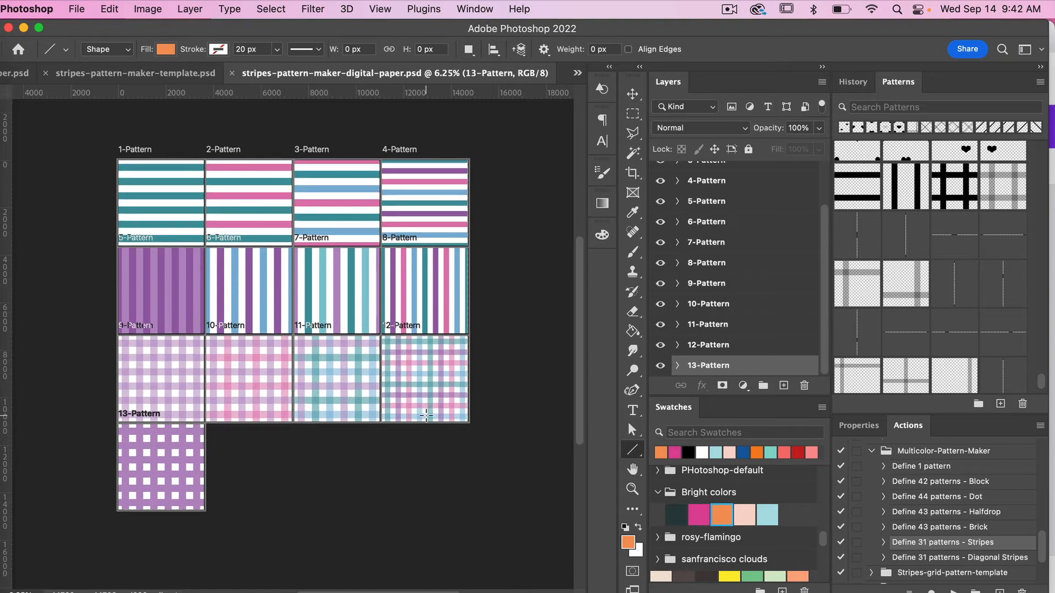
pyautogui.scroll(2, 426, 415)
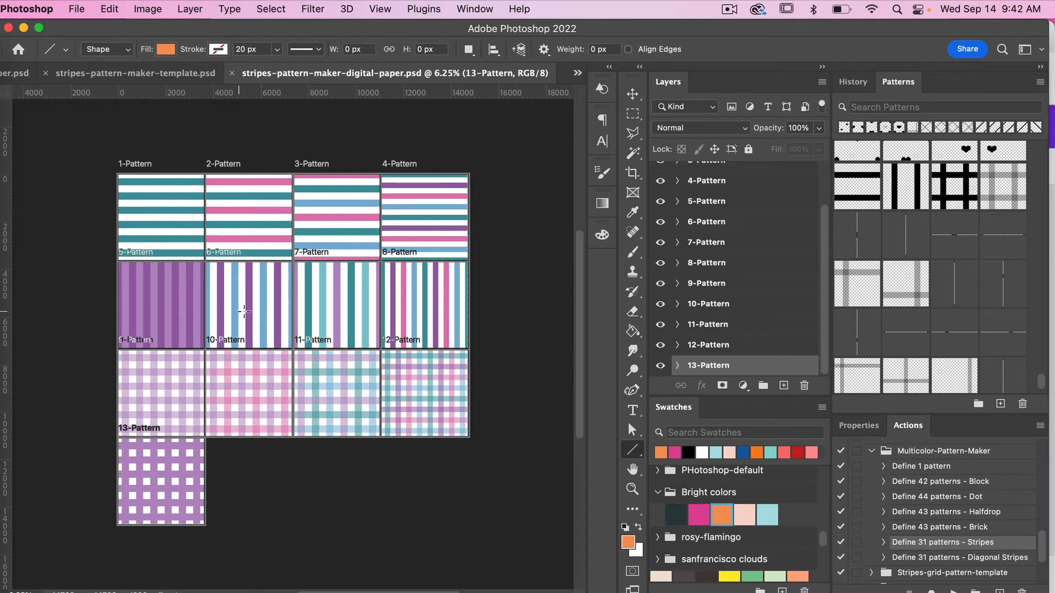
pyautogui.scroll(-4, 509, 337)
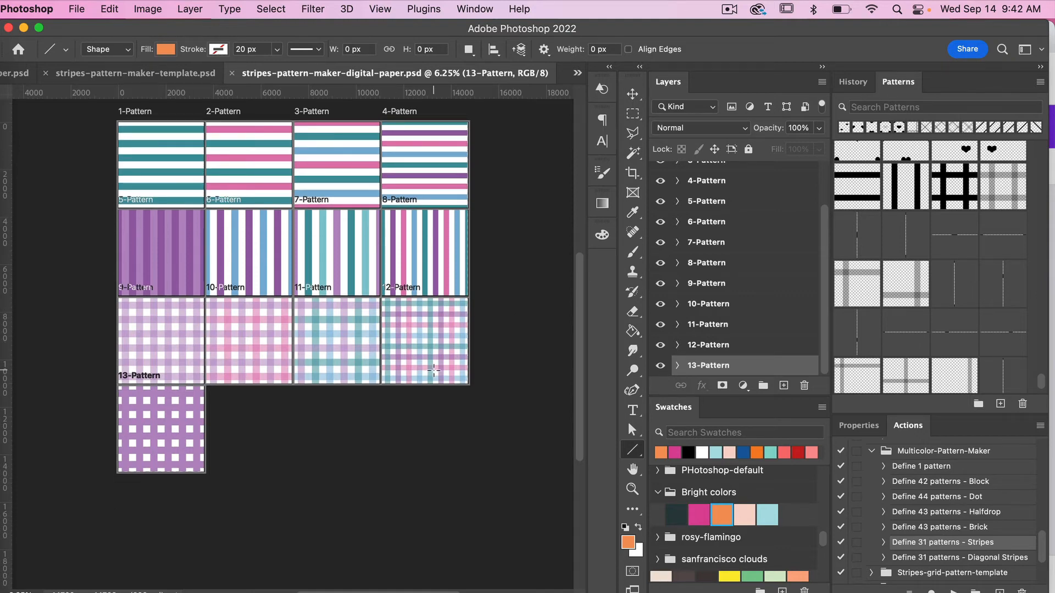
pyautogui.scroll(2, 466, 378)
# Replace the Pattern Fill 1 under 12-Pattern's teal color fill with the thin plaid preset whose lines cross near the upper-left corner
pyautogui.press('v')
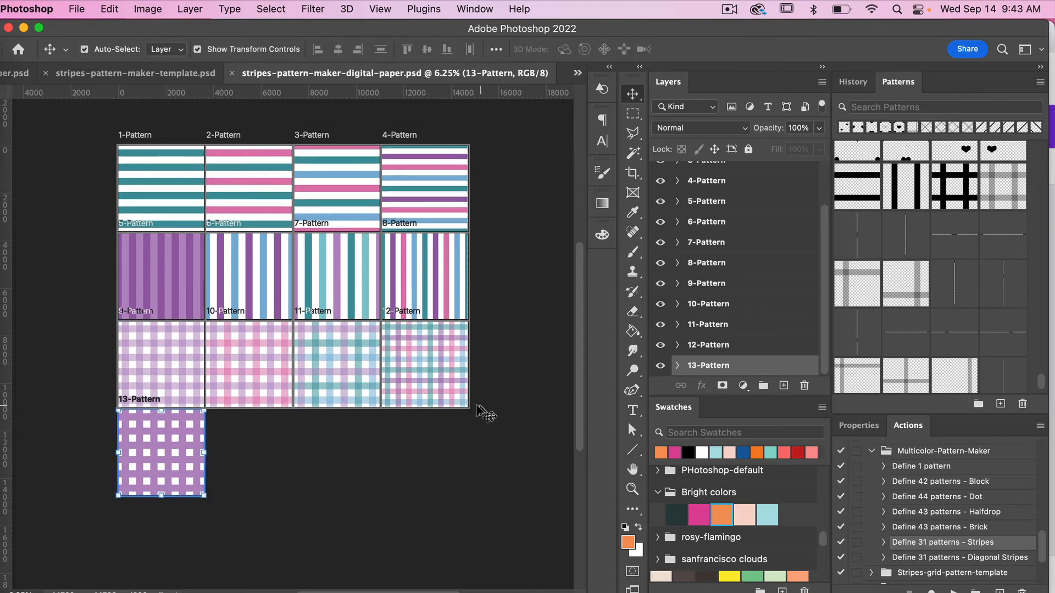
pyautogui.click(444, 381)
pyautogui.press('super+equal')
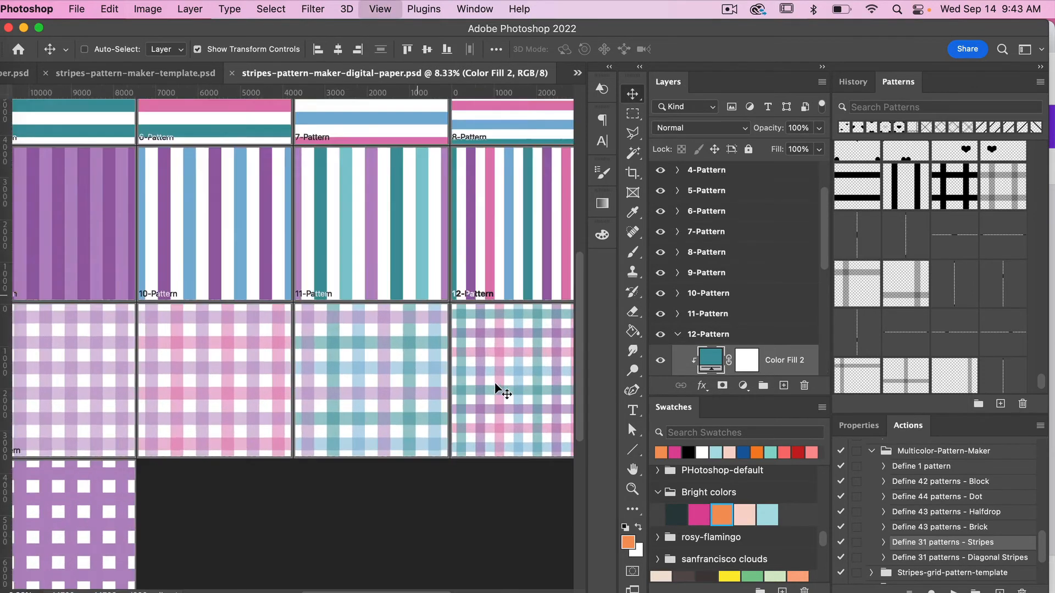
pyautogui.press('super+equal')
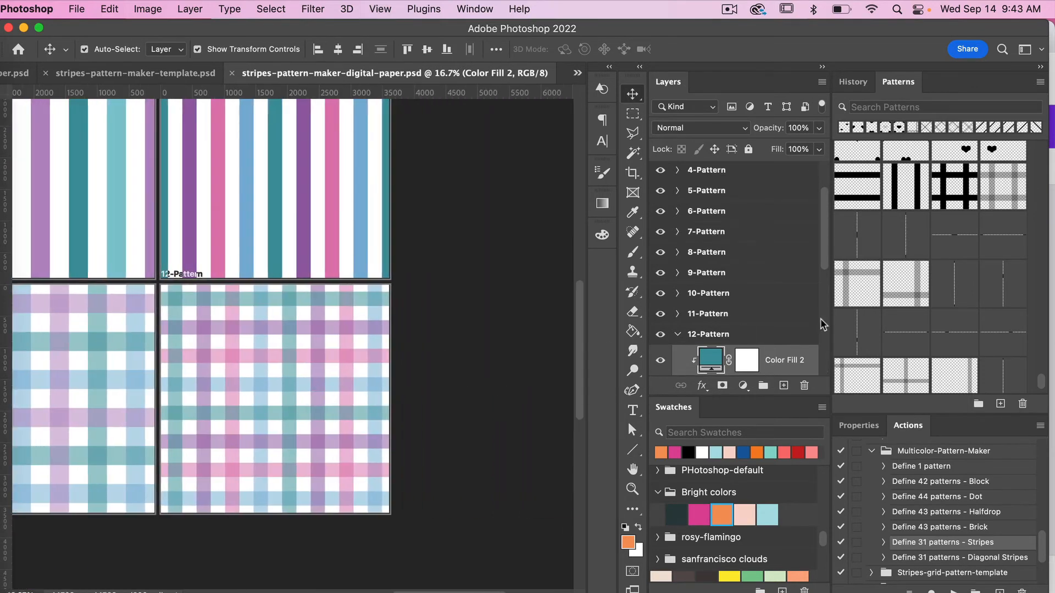
pyautogui.scroll(-1, 818, 324)
pyautogui.scroll(-5, 765, 329)
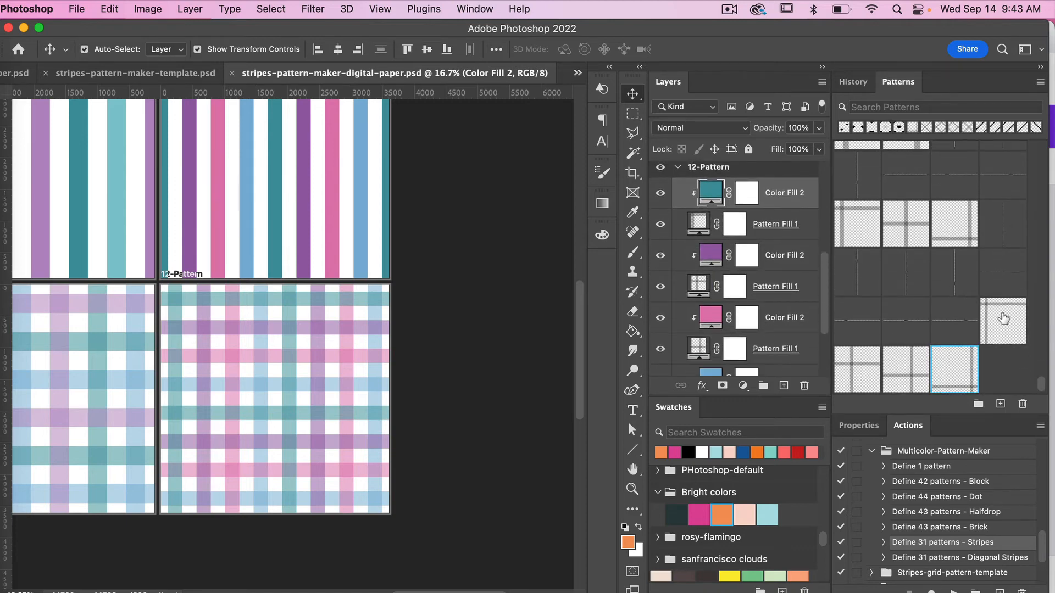
pyautogui.click(796, 235)
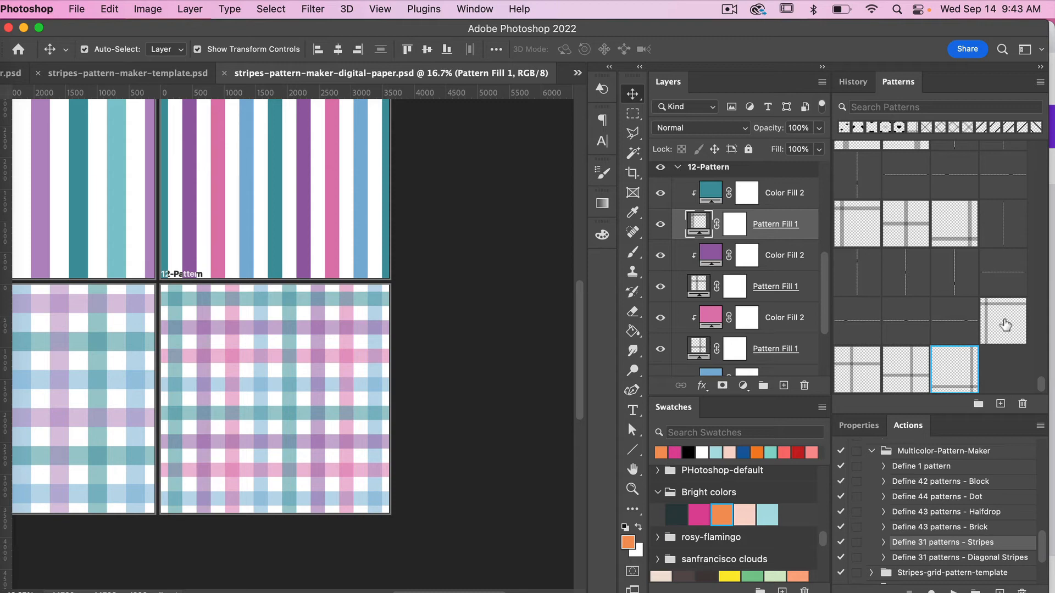
pyautogui.click(1005, 325)
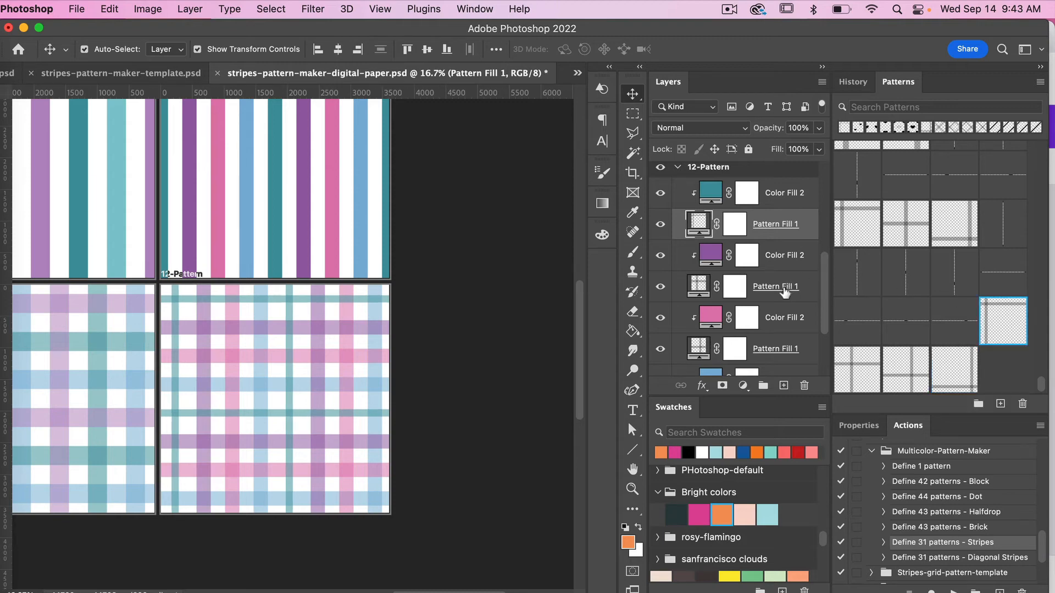
# Give 12-Pattern's Pattern Fill 1 layers under the pink and purple color fills their matching thin plaid presets
pyautogui.click(777, 351)
pyautogui.click(896, 375)
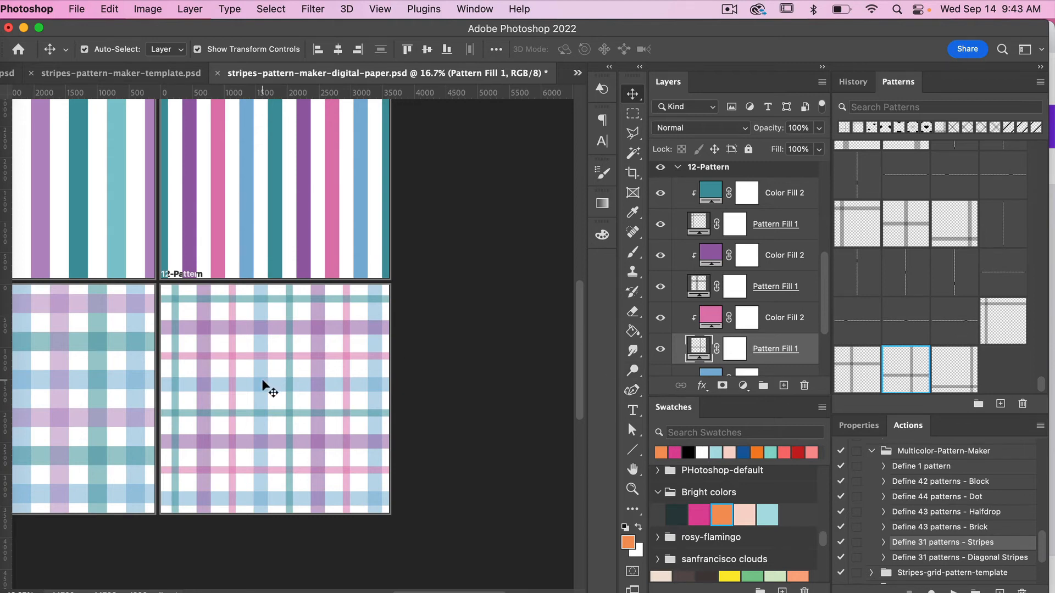
pyautogui.hscroll(-5, 263, 385)
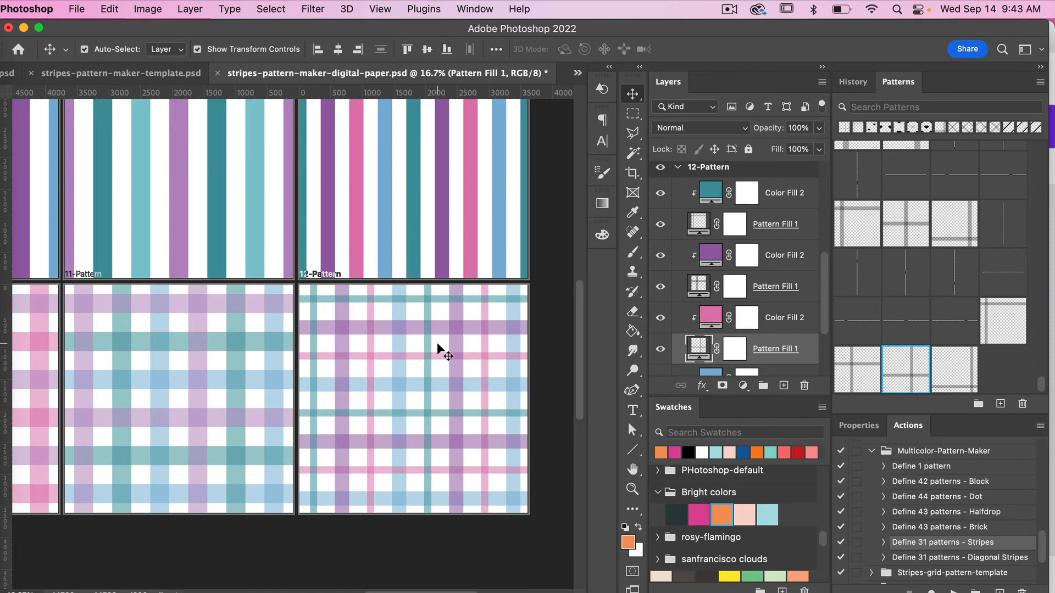
pyautogui.hscroll(2, 485, 414)
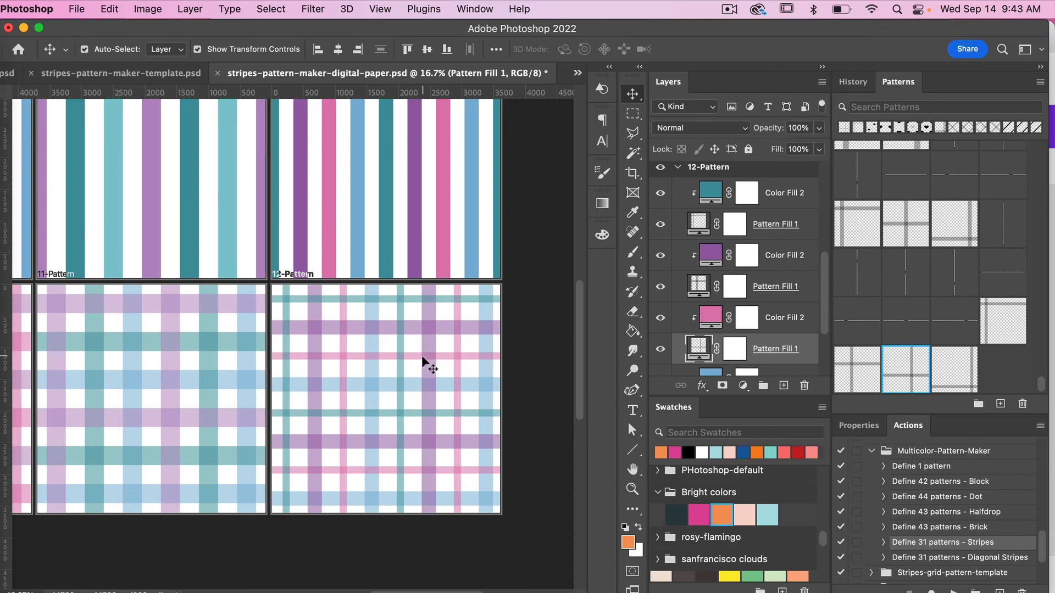
pyautogui.click(780, 286)
pyautogui.click(856, 370)
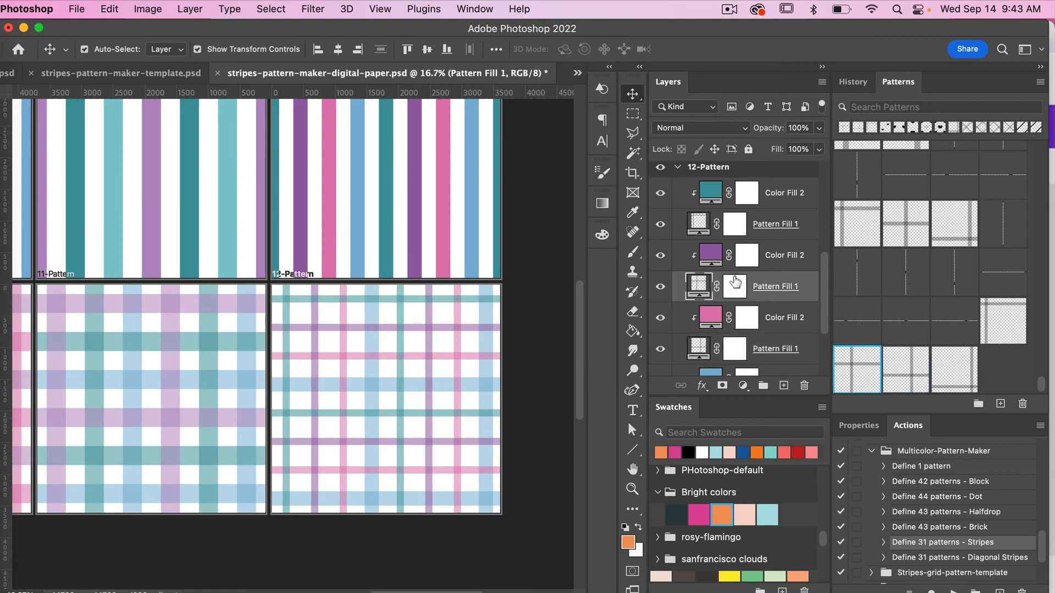
# Replace the Pattern Fill 1 under 12-Pattern's blue color fill with the thin plaid preset whose lines cross near the lower-right corner
pyautogui.scroll(-3, 736, 282)
pyautogui.click(767, 358)
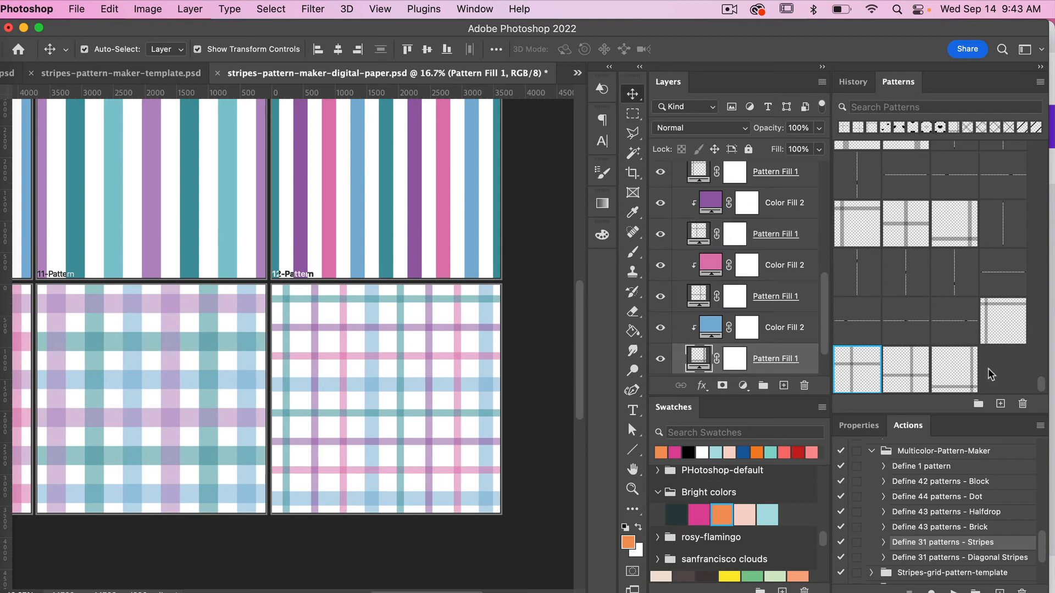
pyautogui.click(959, 378)
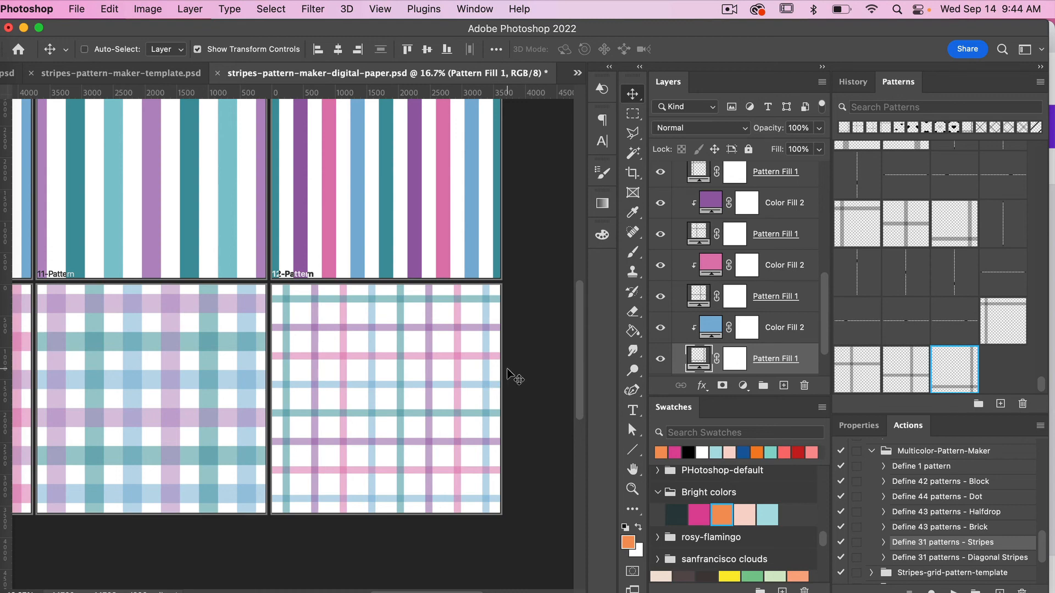
pyautogui.press('super+minus')
pyautogui.press('super+minus')
pyautogui.press('super+minus')
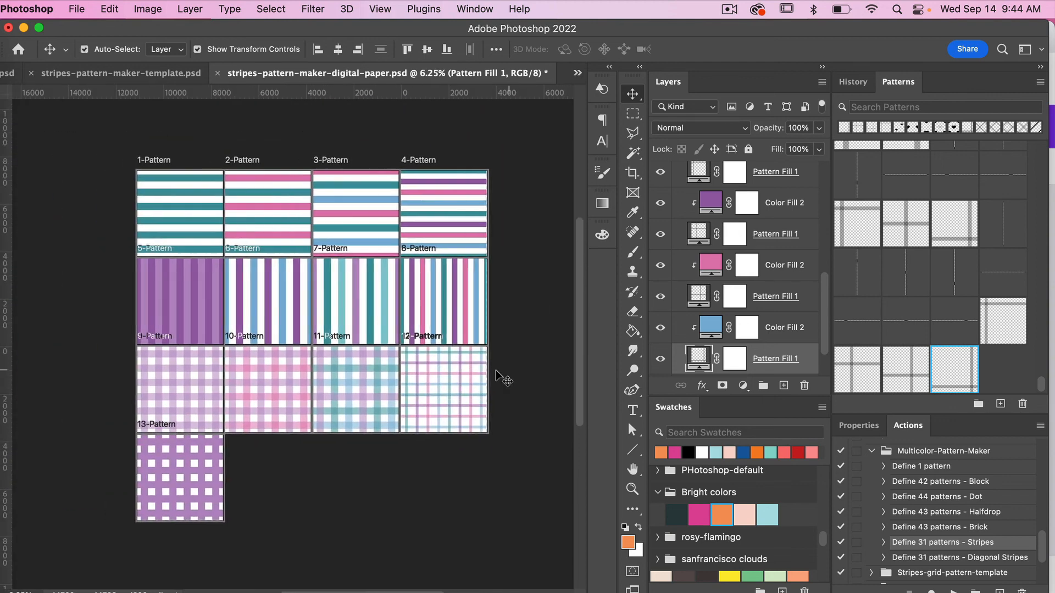
pyautogui.hscroll(2, 496, 371)
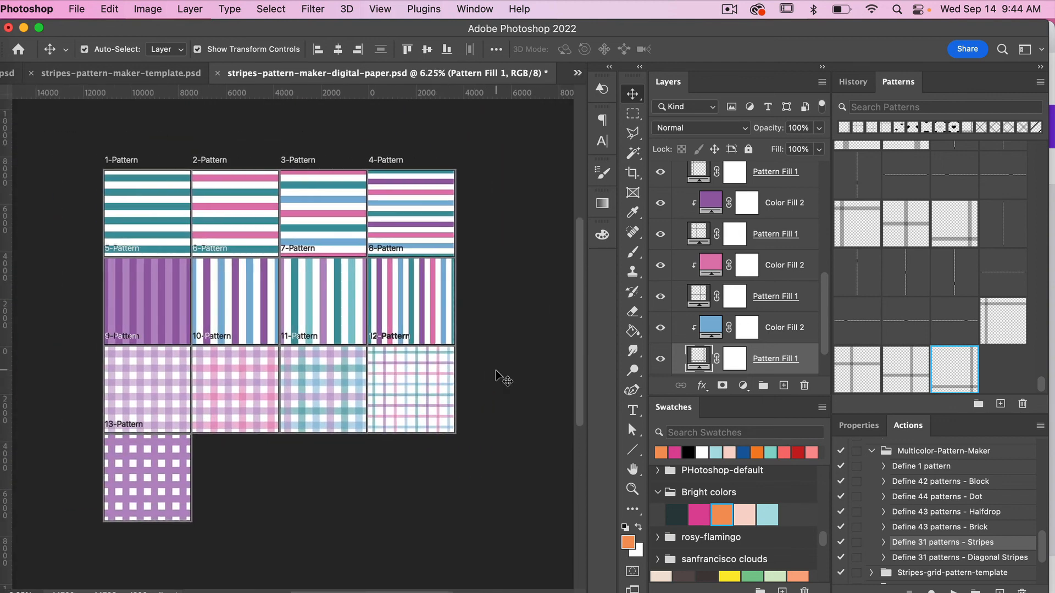